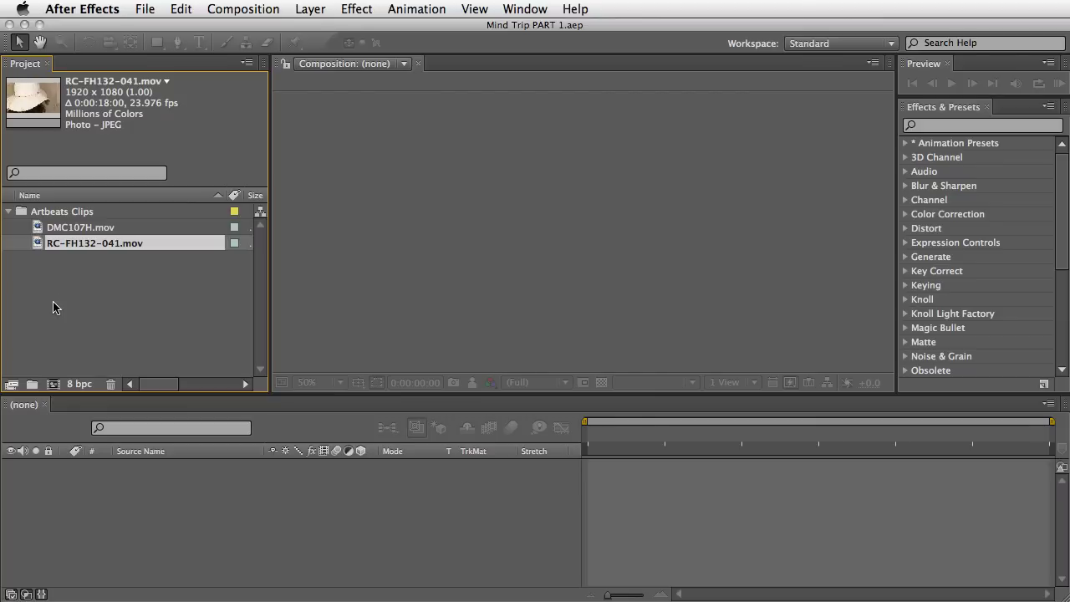
Step: Create a composition named Eyes FX at 1280 x 720 with a duration of 10 seconds
{"action": "left_click", "coordinate": [52, 307]}
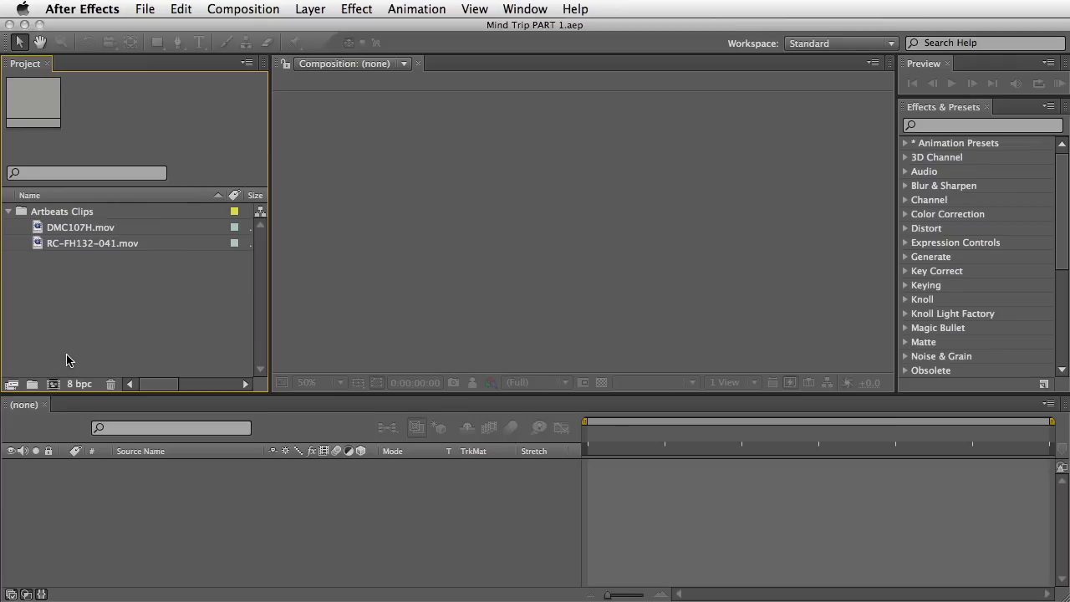
{"action": "left_click", "coordinate": [54, 384]}
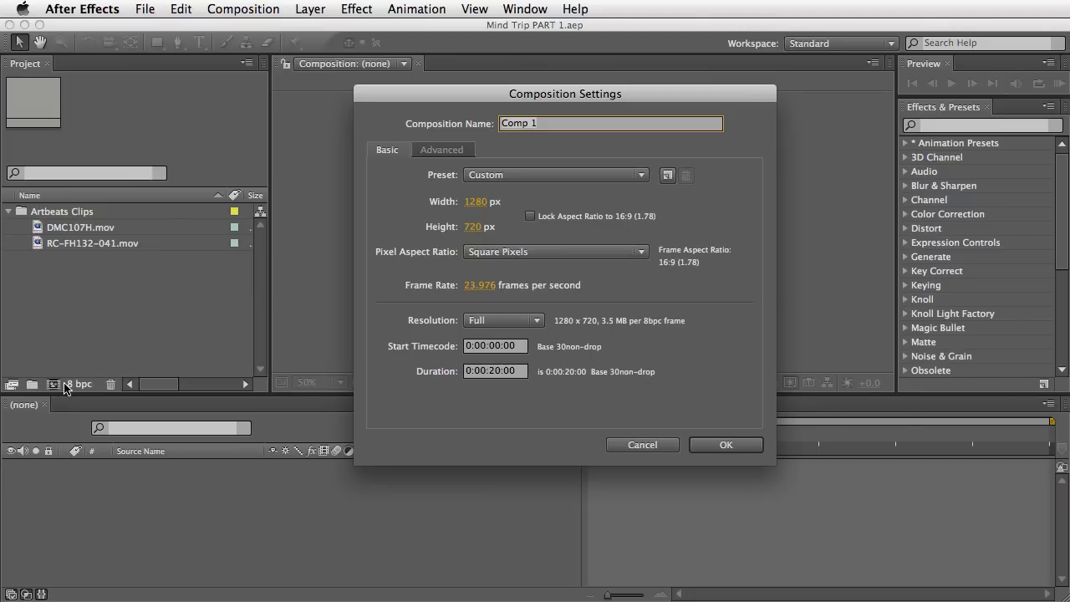
{"action": "type", "text": "Eyes FX"}
{"action": "left_click", "coordinate": [524, 372]}
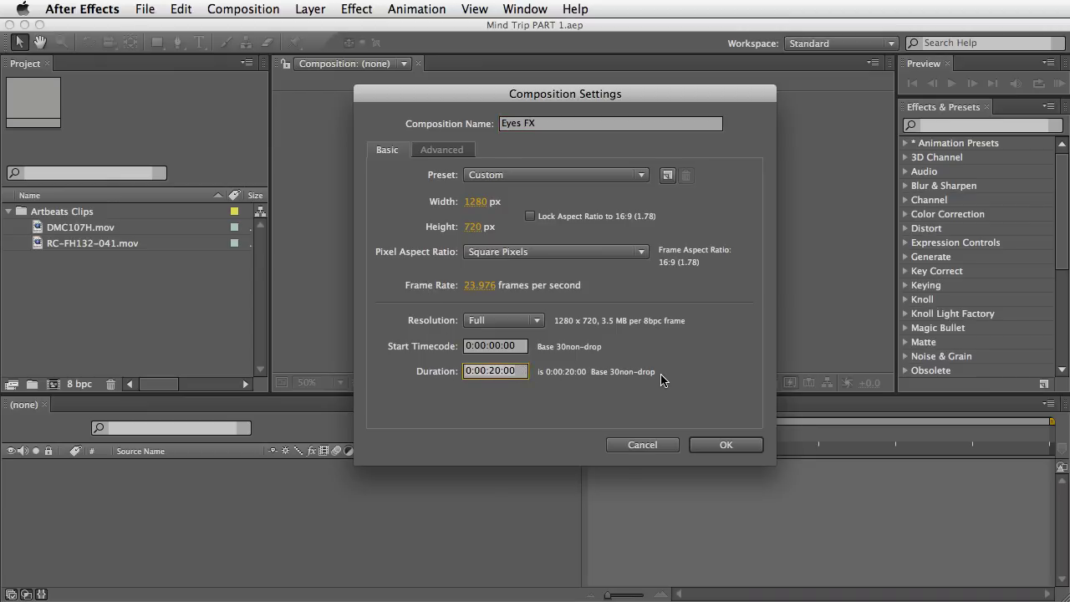
{"action": "type", "text": "10"}
{"action": "left_click", "coordinate": [716, 444]}
Step: Add RC-FH132-041.mov to the Eyes FX composition and scale it to fit the frame
{"action": "left_click_drag", "start_coordinate": [36, 243], "coordinate": [72, 508]}
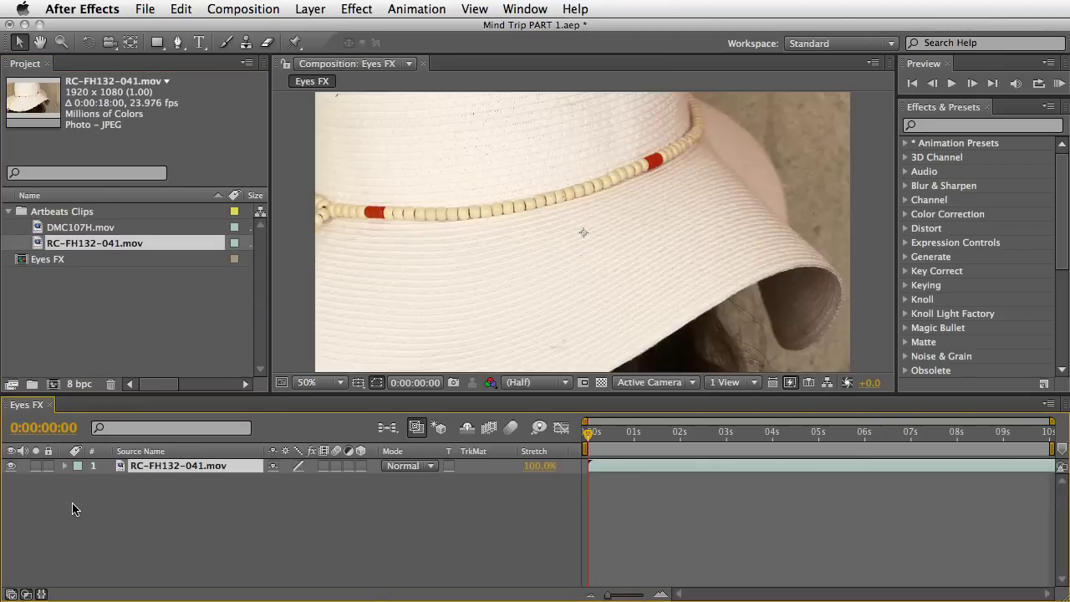
{"action": "key", "text": "super+alt+f"}
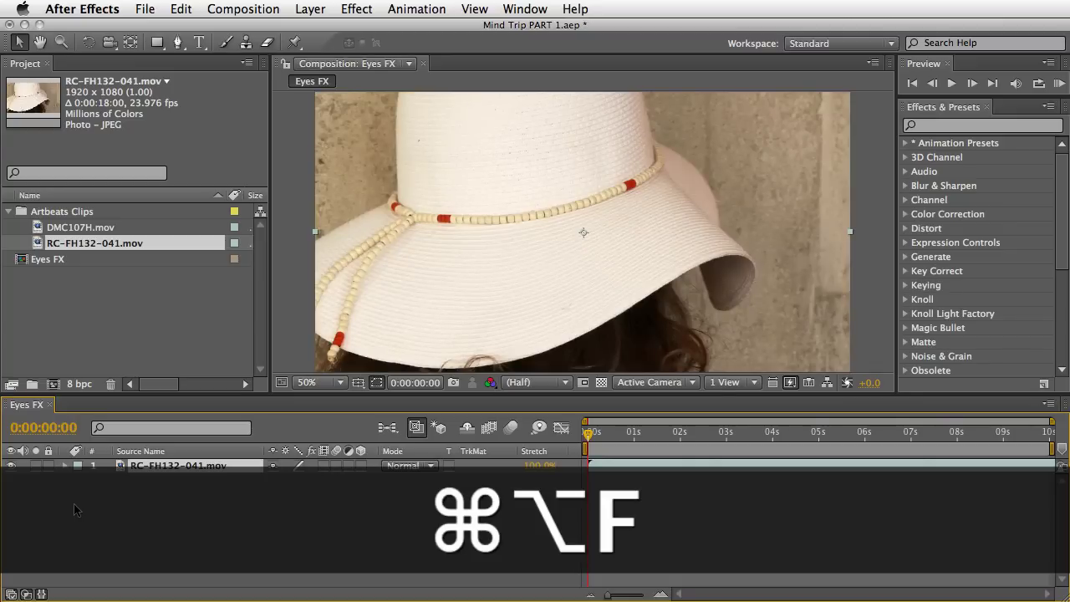
Step: Enable time remapping on the RC-FH132-041.mov layer and add a Time Remap keyframe at 0:00:04:00
{"action": "right_click", "coordinate": [156, 468]}
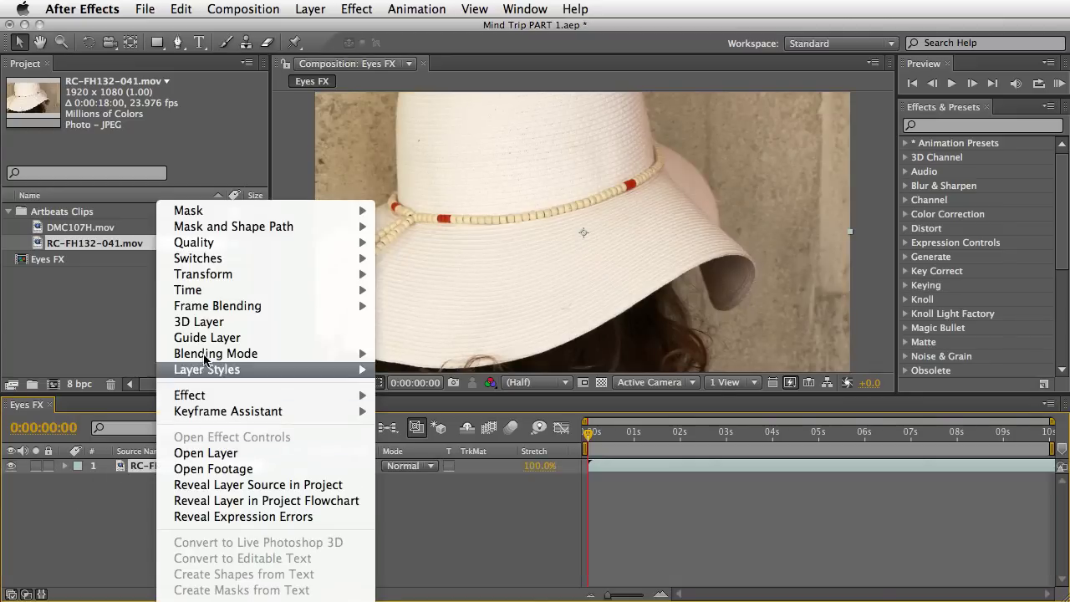
{"action": "mouse_move", "coordinate": [213, 290]}
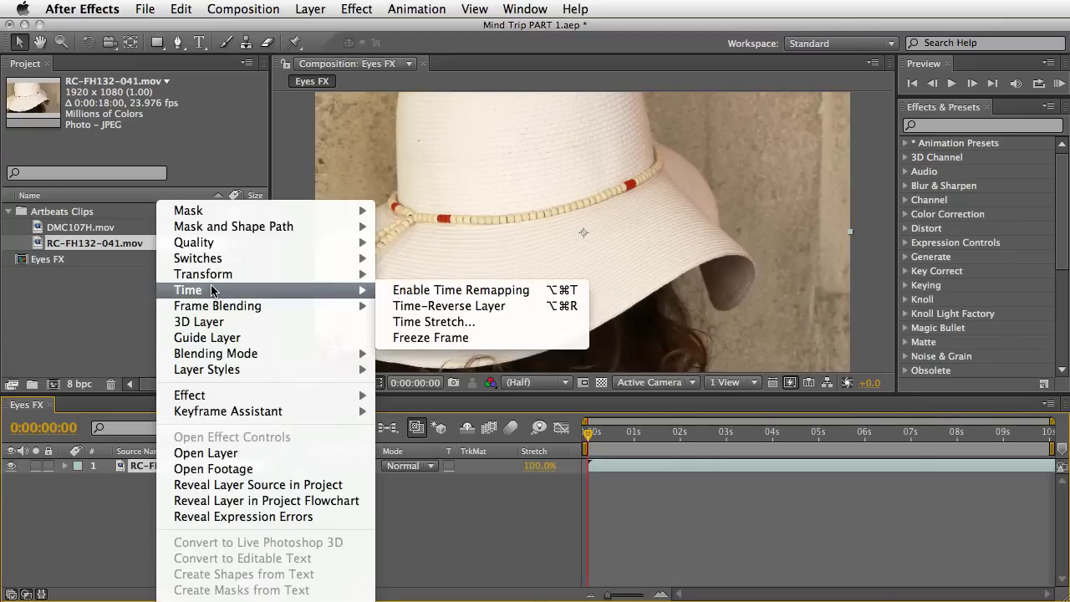
{"action": "left_click", "coordinate": [403, 293]}
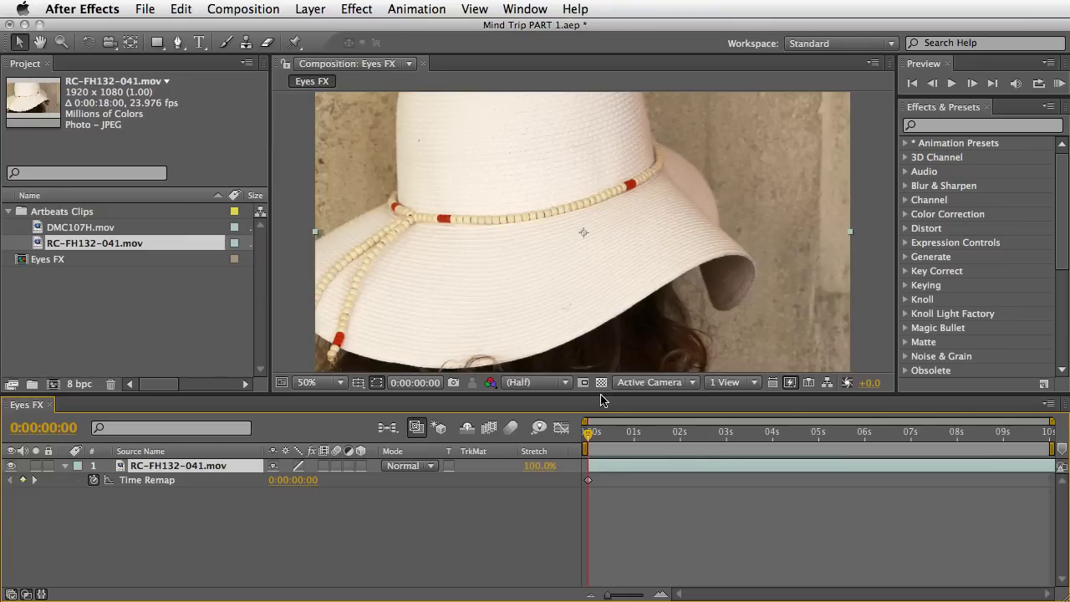
{"action": "left_click_drag", "start_coordinate": [595, 437], "coordinate": [771, 440]}
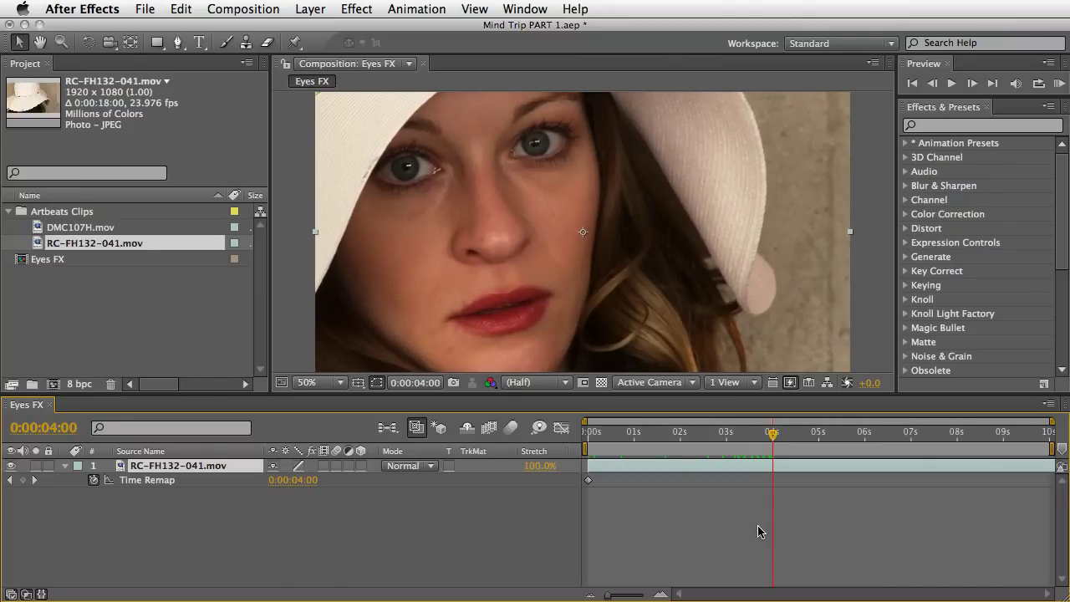
{"action": "left_click", "coordinate": [23, 480]}
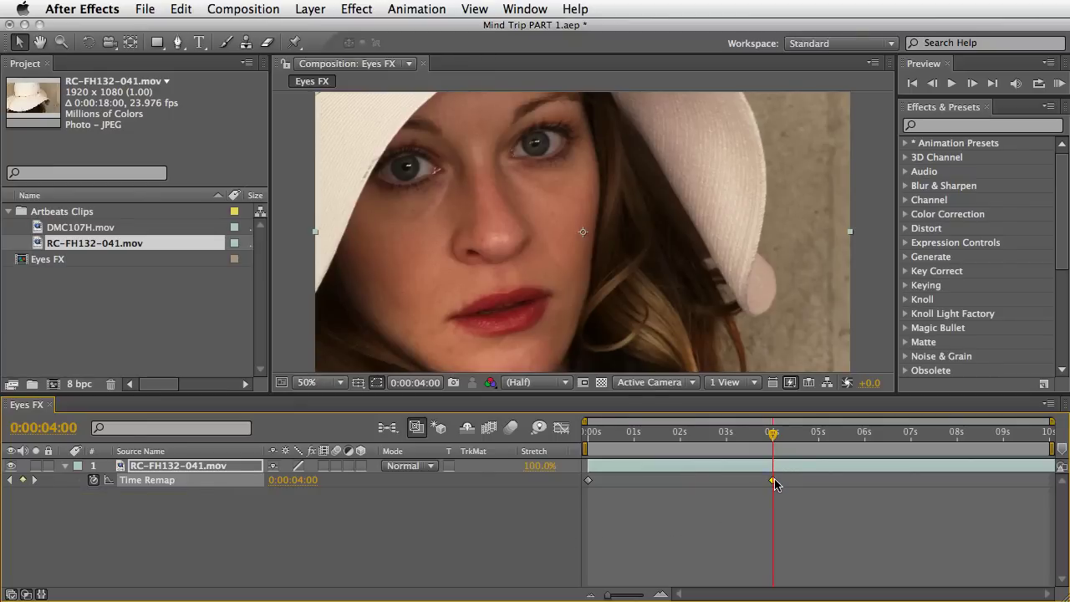
Step: Move the second Time Remap keyframe to 0:00:02:06 and make it a hold keyframe
{"action": "left_click_drag", "start_coordinate": [752, 435], "coordinate": [690, 441]}
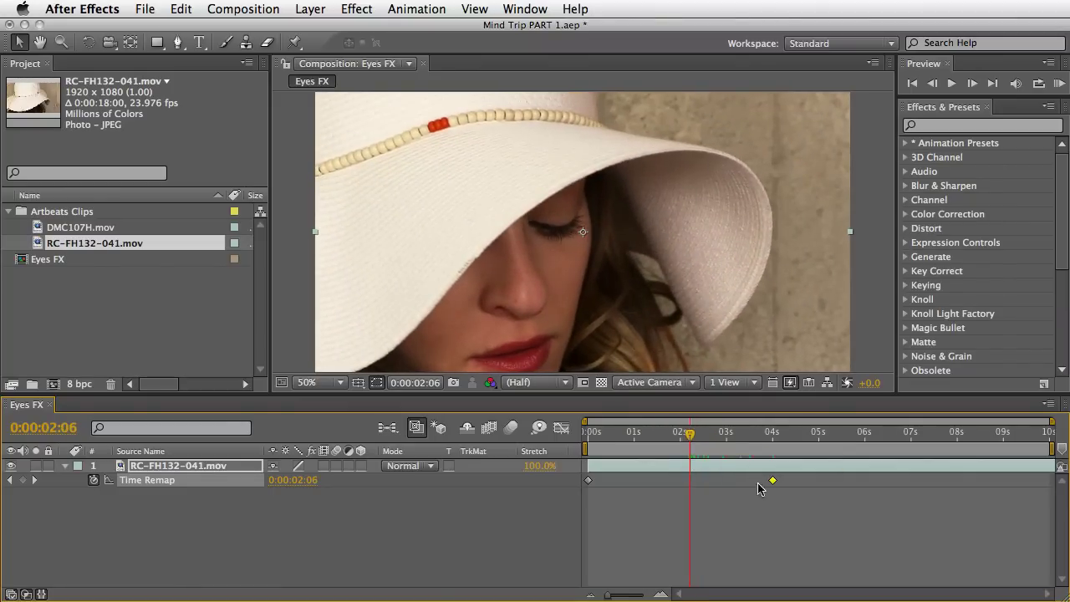
{"action": "left_click_drag", "start_coordinate": [772, 483], "coordinate": [693, 484]}
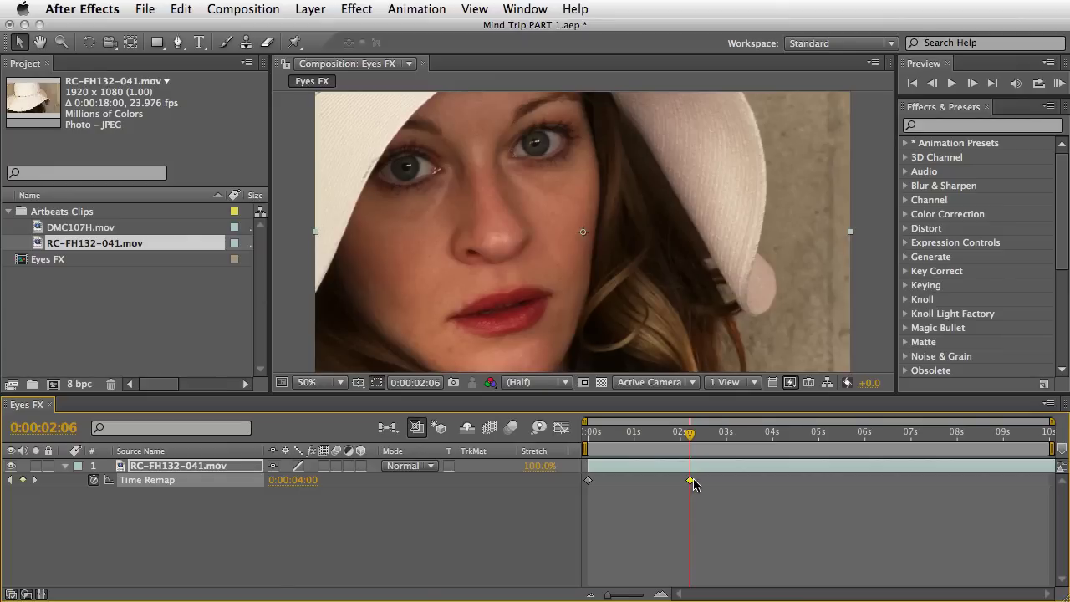
{"action": "right_click", "coordinate": [690, 481]}
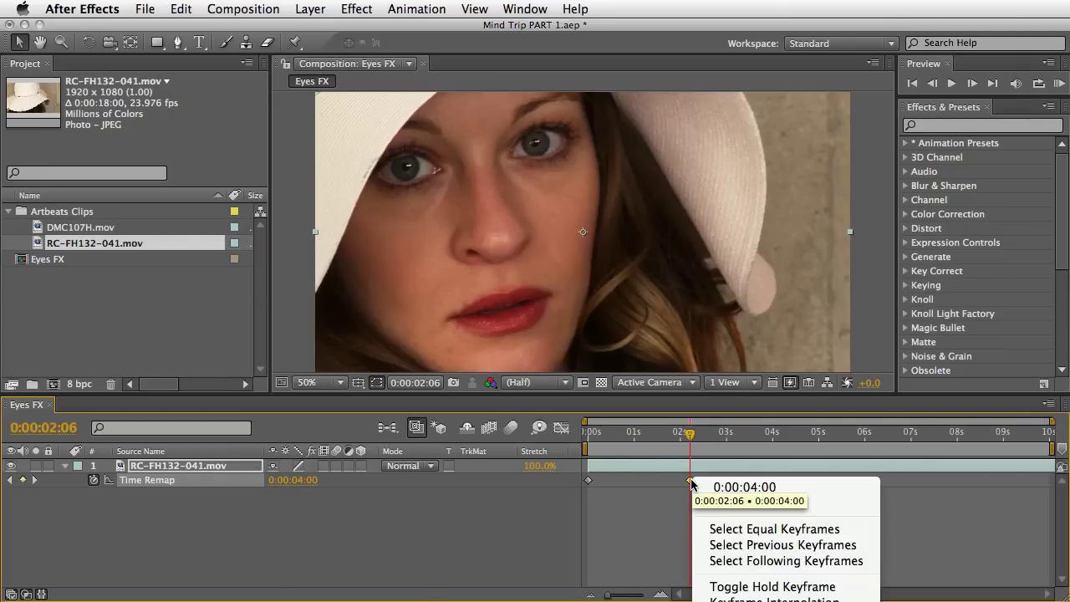
{"action": "left_click", "coordinate": [826, 586]}
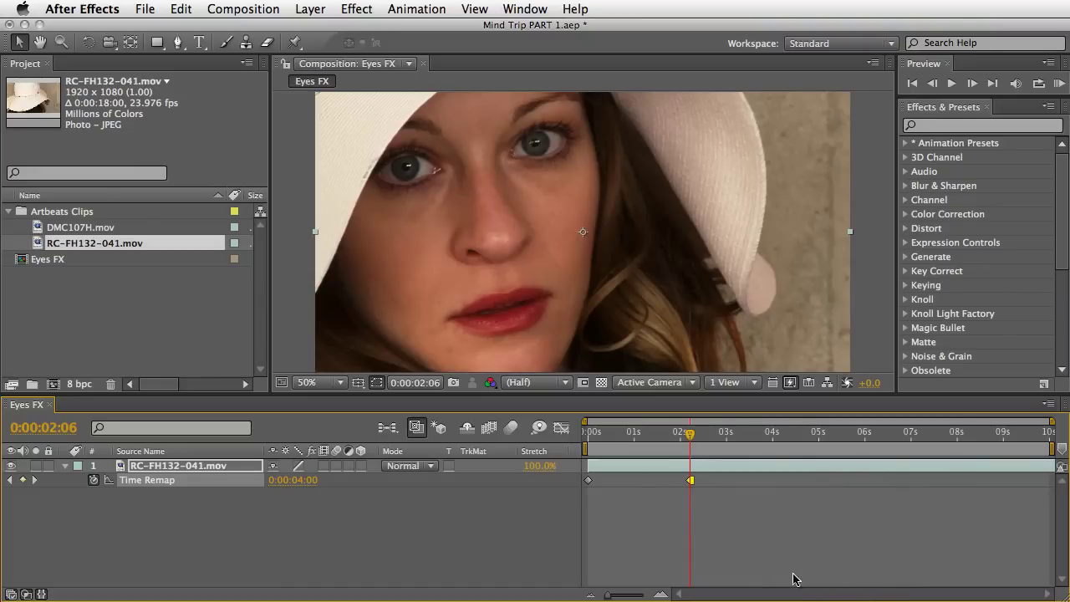
Step: Apply an ease-out to the first Time Remap keyframe at 0:00:00:00 and preview the retimed clip
{"action": "left_click_drag", "start_coordinate": [691, 433], "coordinate": [584, 446]}
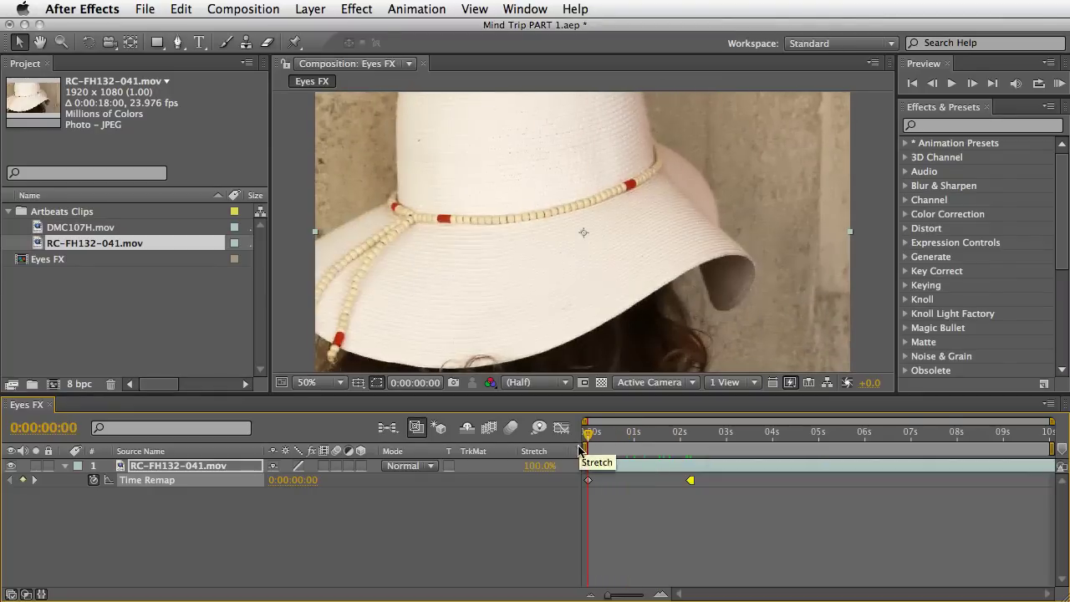
{"action": "left_click", "coordinate": [588, 482]}
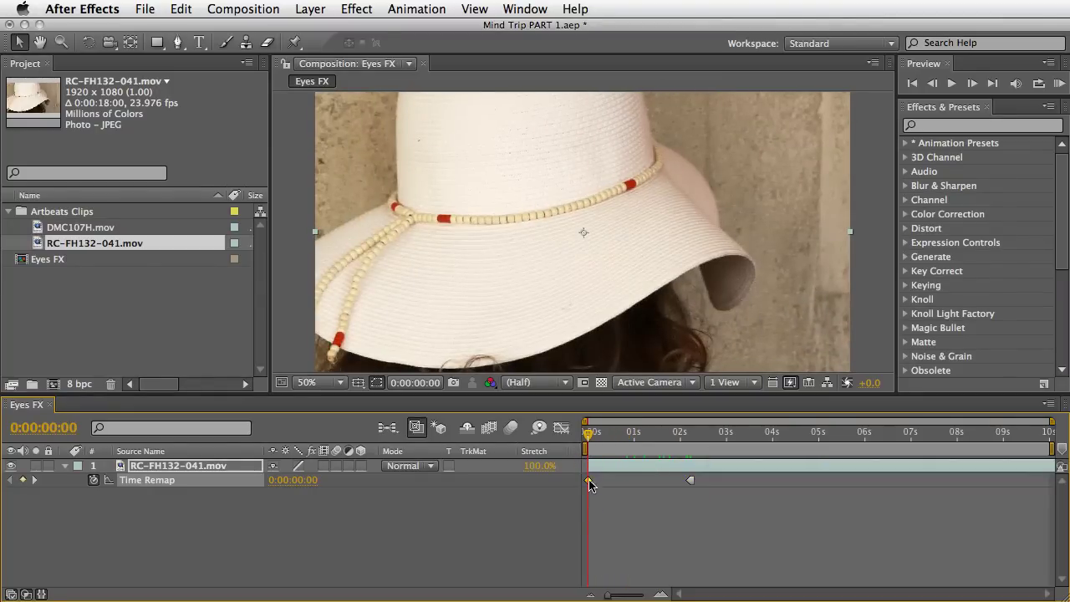
{"action": "right_click", "coordinate": [589, 482]}
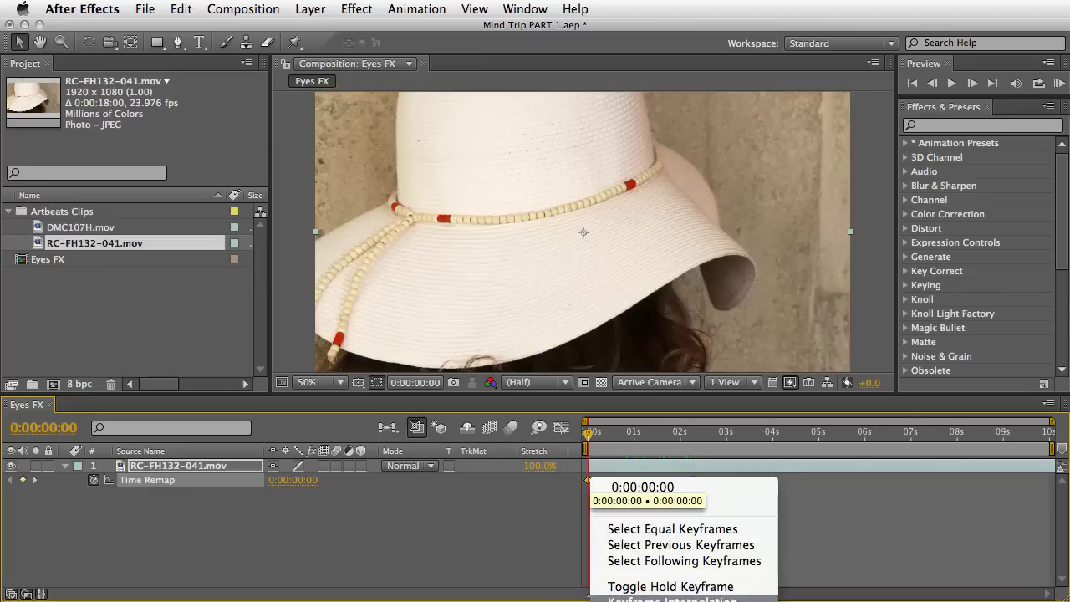
{"action": "left_click", "coordinate": [823, 593]}
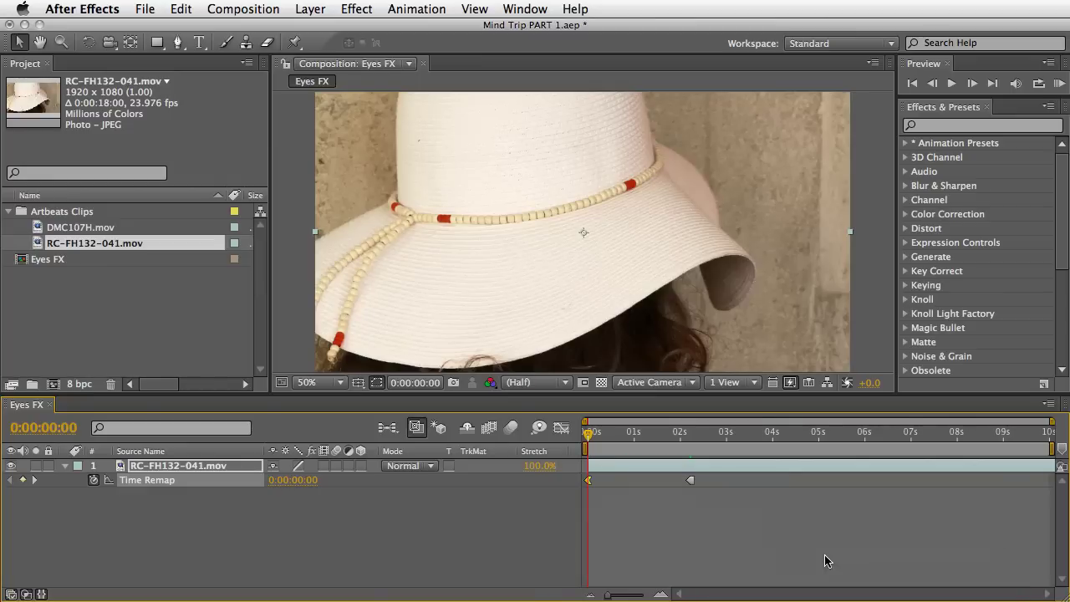
{"action": "left_click", "coordinate": [809, 554]}
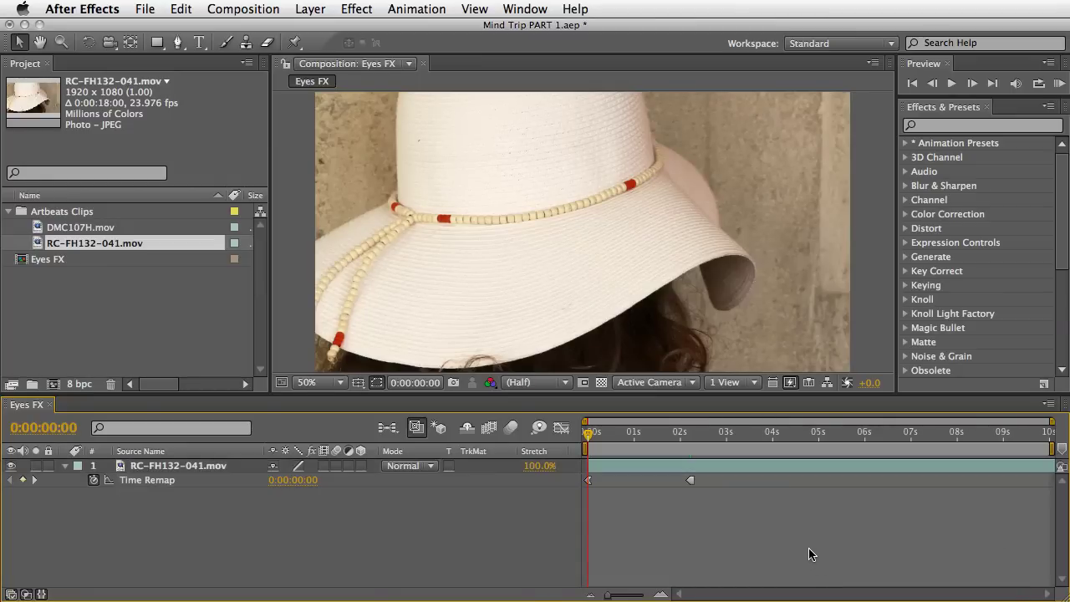
{"action": "left_click", "coordinate": [1058, 83]}
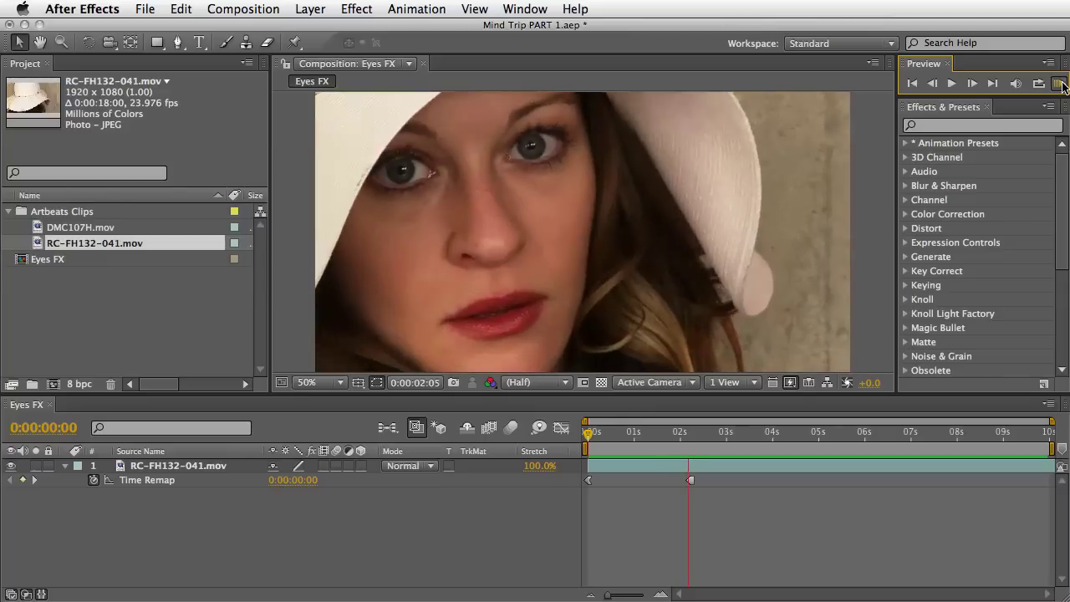
{"action": "left_click", "coordinate": [1059, 84]}
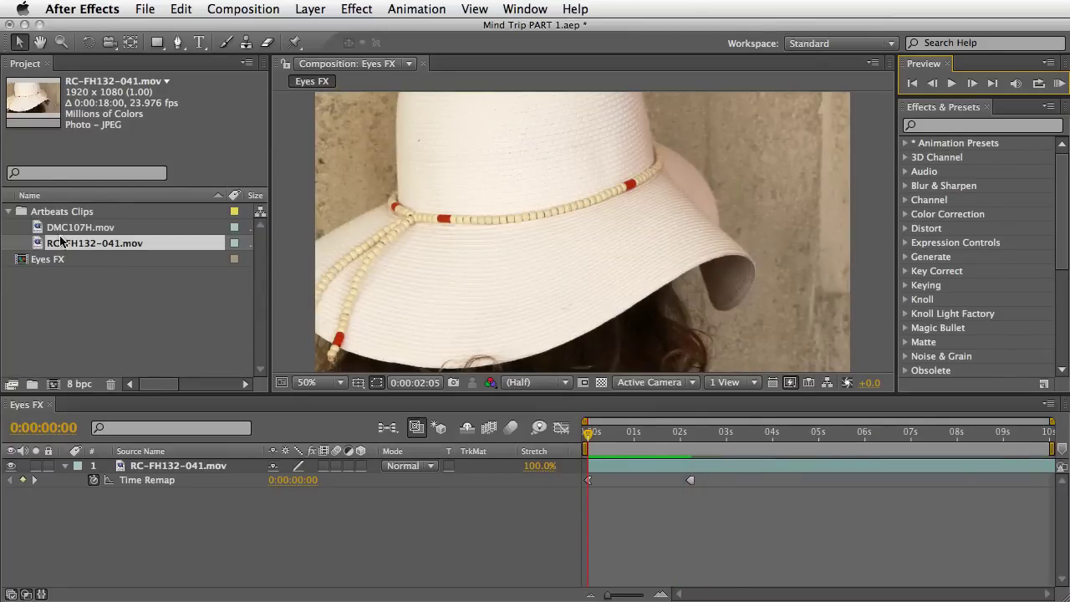
Step: Create a 10-second composition named Tunnel Vision with a width of 1920 px and a height of 1080 px
{"action": "left_click", "coordinate": [40, 230]}
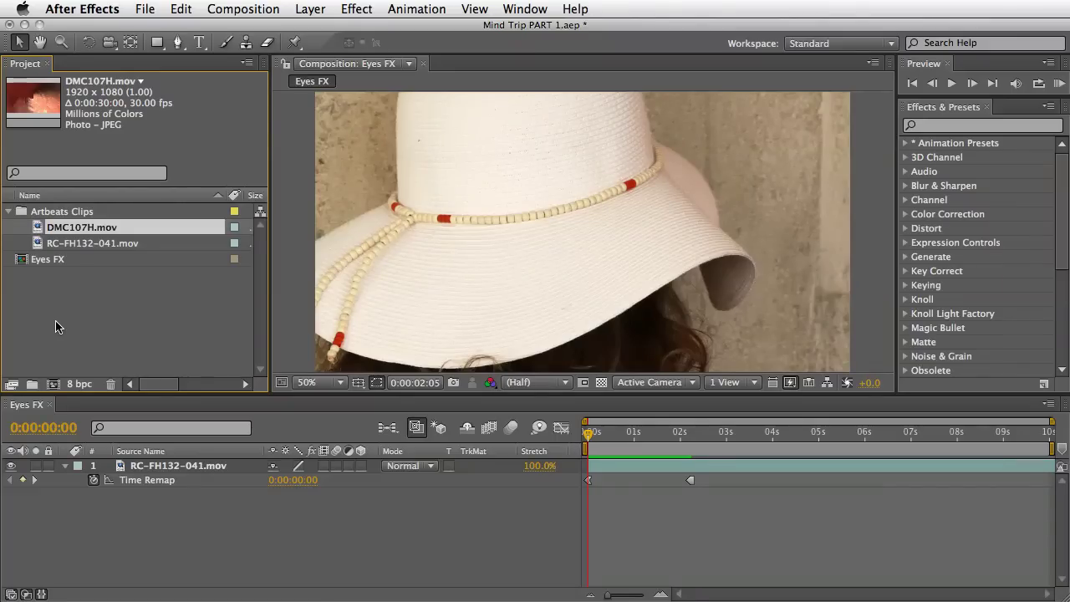
{"action": "left_click", "coordinate": [53, 384]}
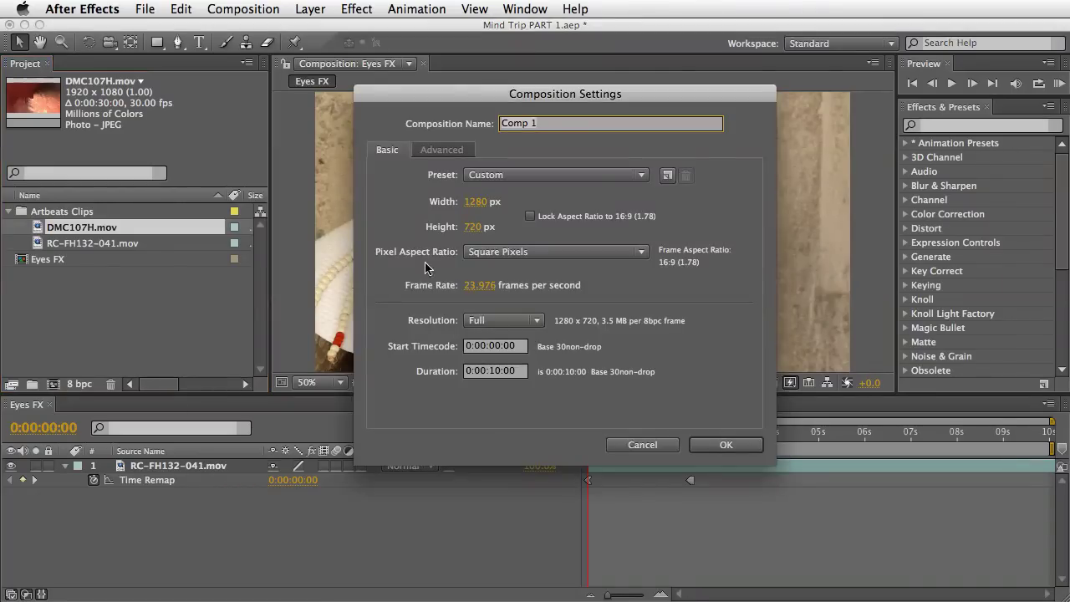
{"action": "type", "text": "Tunnel Vision"}
{"action": "left_click", "coordinate": [475, 201]}
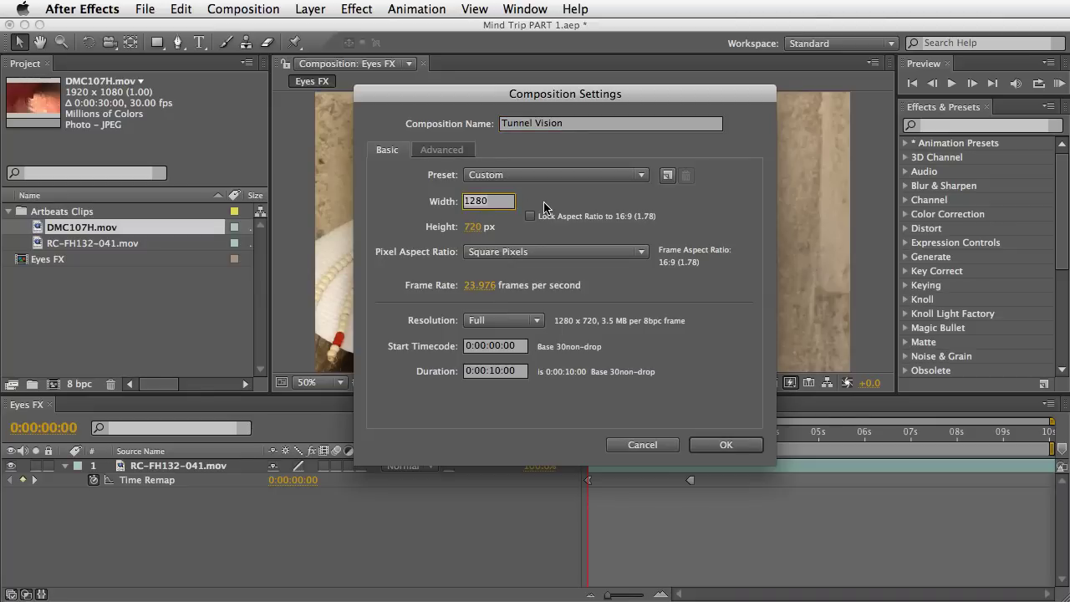
{"action": "type", "text": "1920"}
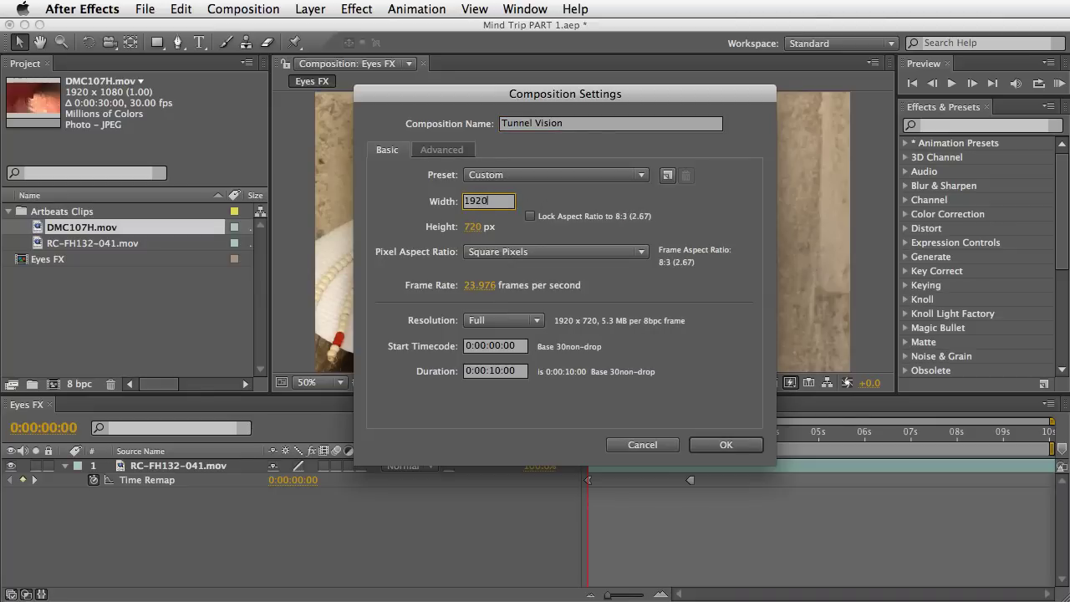
{"action": "key", "text": "Tab"}
{"action": "type", "text": "1080"}
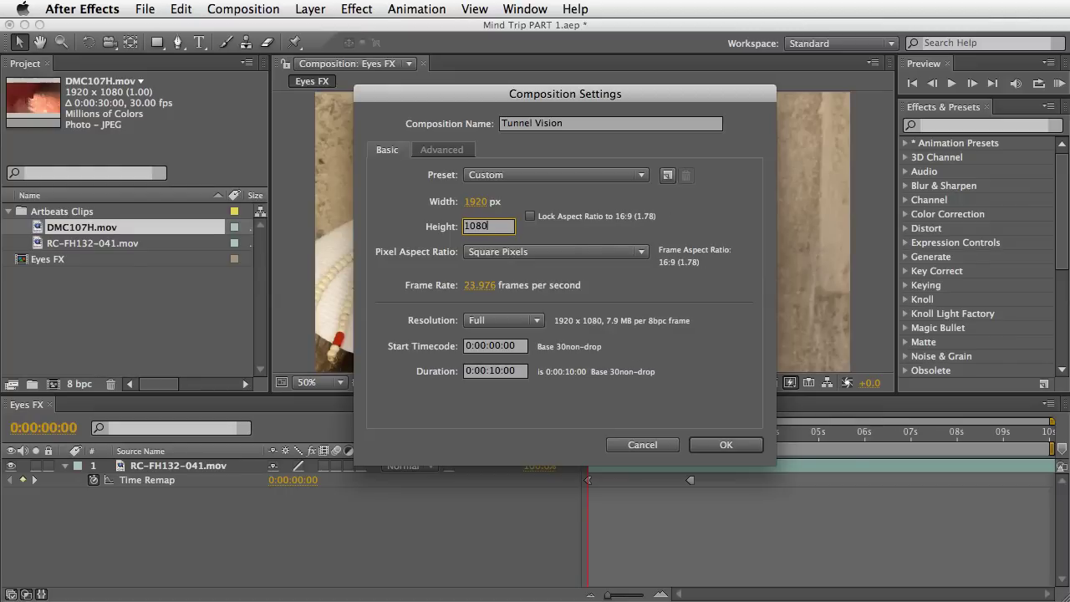
{"action": "key", "text": "Return"}
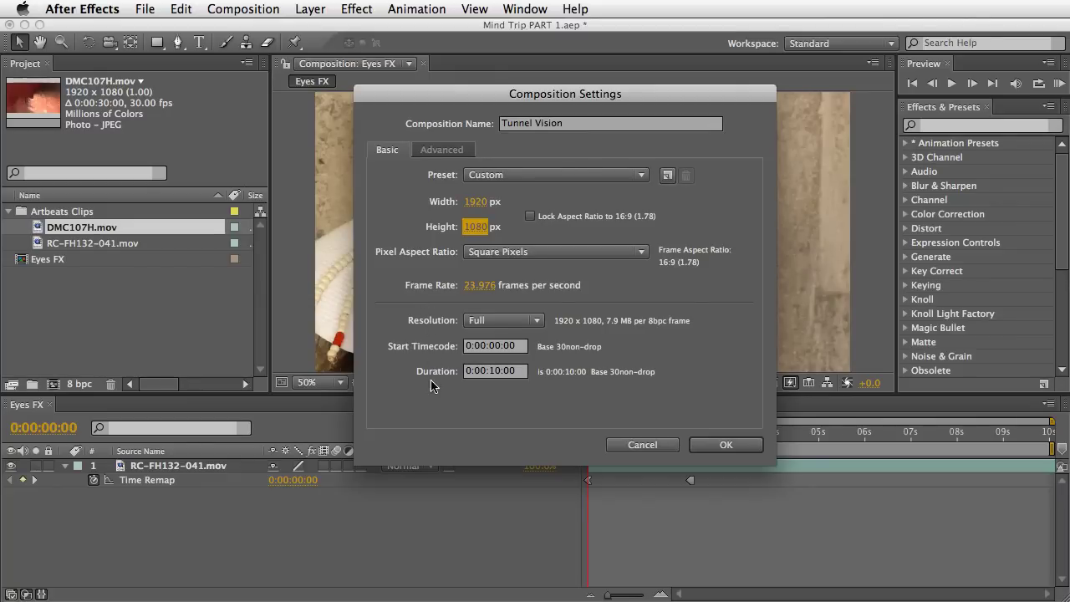
{"action": "left_click", "coordinate": [726, 445]}
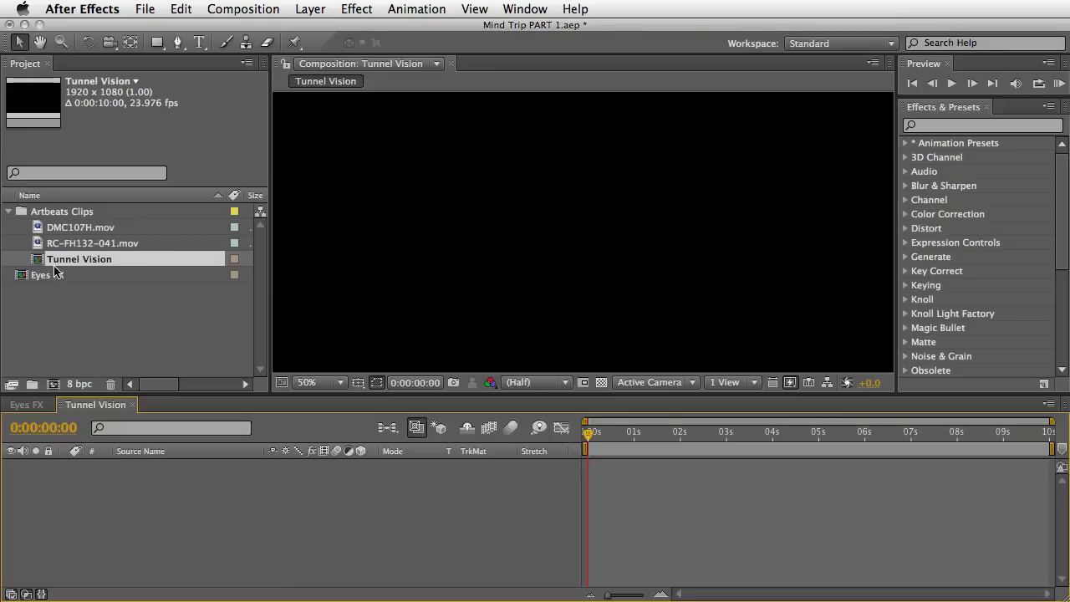
Step: Move the Tunnel Vision composition out of the Artbeats Clips folder and add DMC107H.mov to its timeline
{"action": "left_click_drag", "start_coordinate": [48, 259], "coordinate": [60, 330]}
{"action": "left_click_drag", "start_coordinate": [46, 231], "coordinate": [68, 526]}
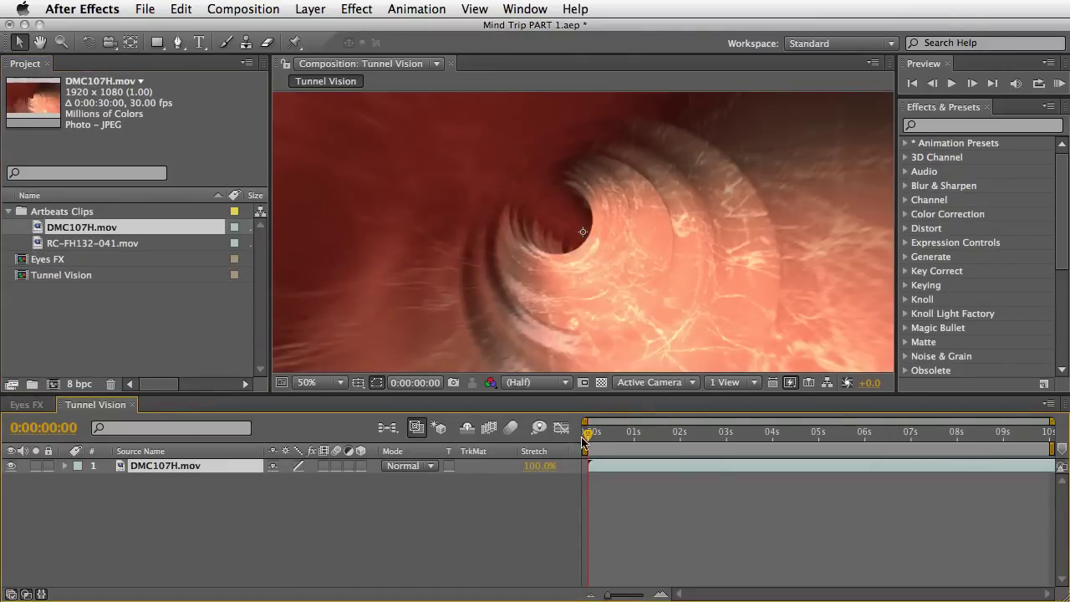
Step: Trim the start of the DMC107H.mov layer at 0:00:03:16 and slide the layer to begin at 0:00:00:00
{"action": "left_click_drag", "start_coordinate": [588, 434], "coordinate": [751, 443]}
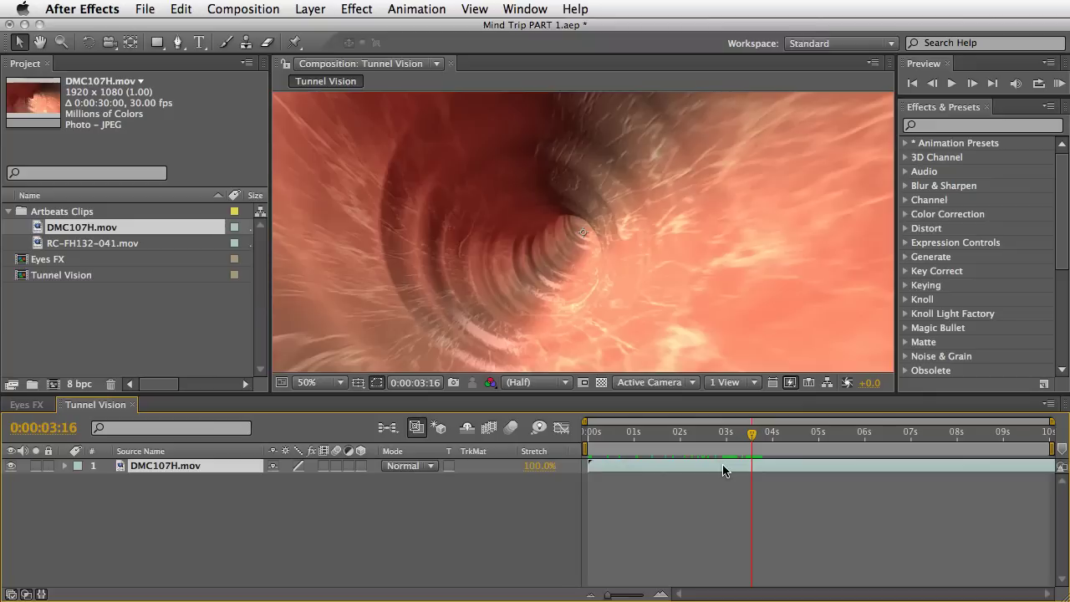
{"action": "key", "text": "alt+bracketleft"}
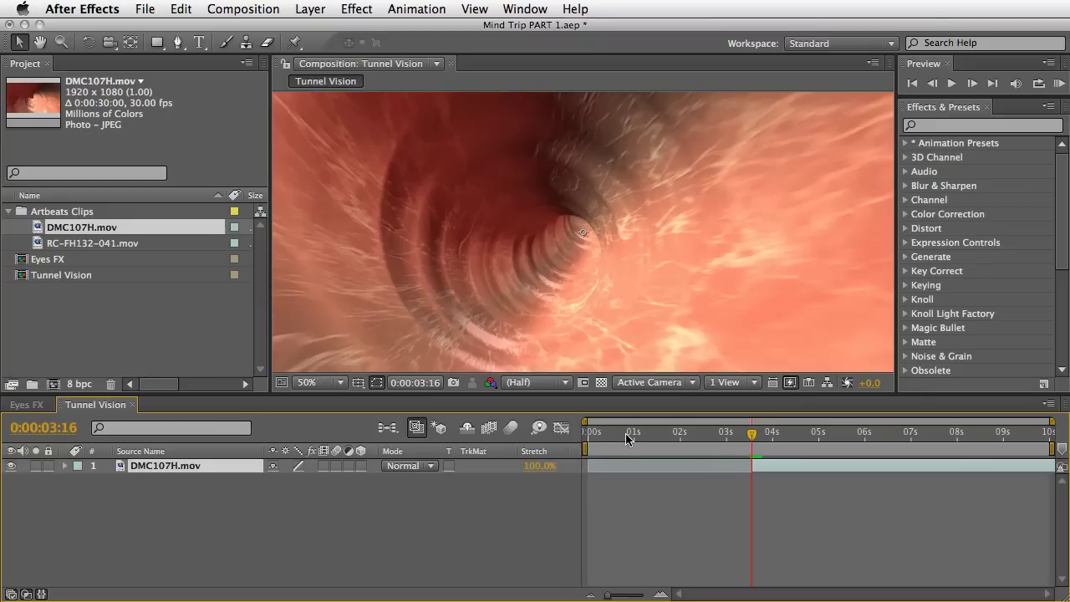
{"action": "key", "text": "Home"}
{"action": "left_click_drag", "start_coordinate": [786, 463], "coordinate": [631, 474]}
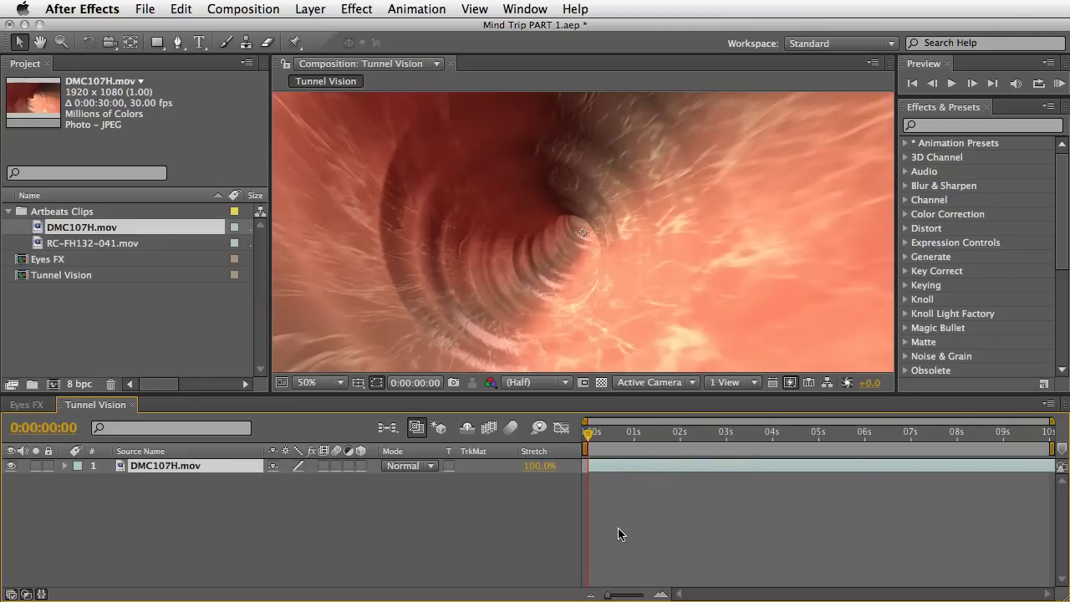
{"action": "mouse_move", "coordinate": [588, 433]}
{"action": "left_mouse_down"}
{"action": "mouse_move", "coordinate": [595, 438]}
{"action": "mouse_move", "coordinate": [584, 441]}
{"action": "left_mouse_up"}
Step: Apply the Generate Circle effect to the DMC107H.mov layer
{"action": "left_click", "coordinate": [366, 16]}
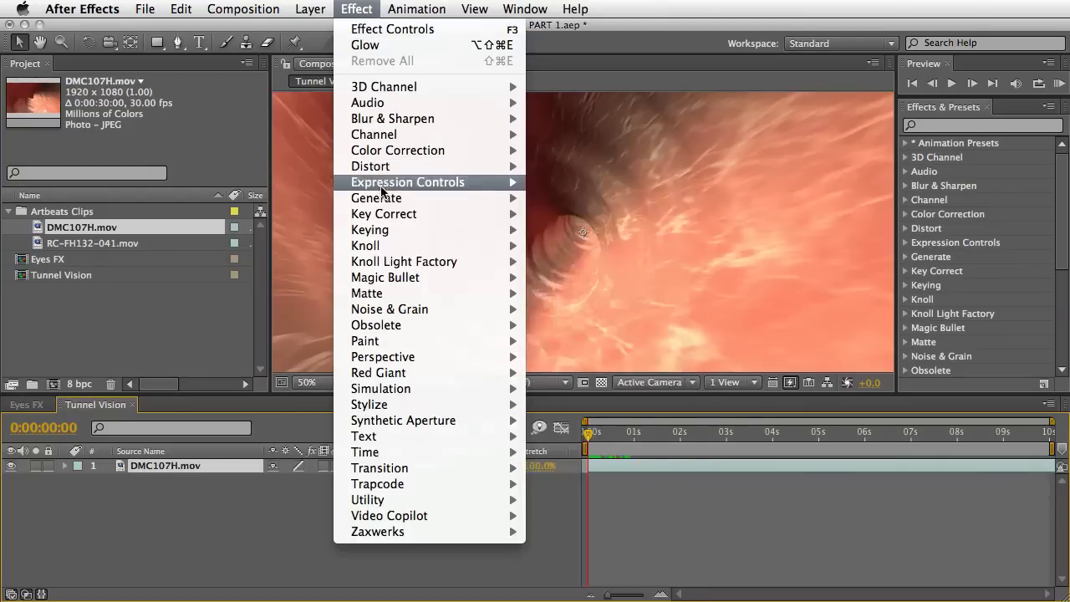
{"action": "mouse_move", "coordinate": [382, 201]}
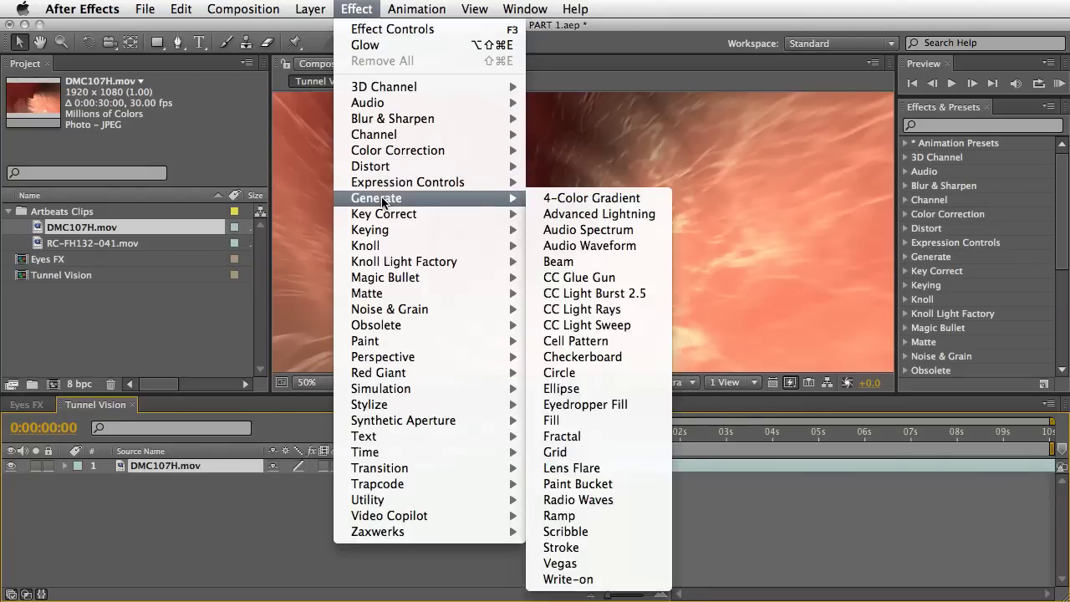
{"action": "left_click", "coordinate": [612, 375]}
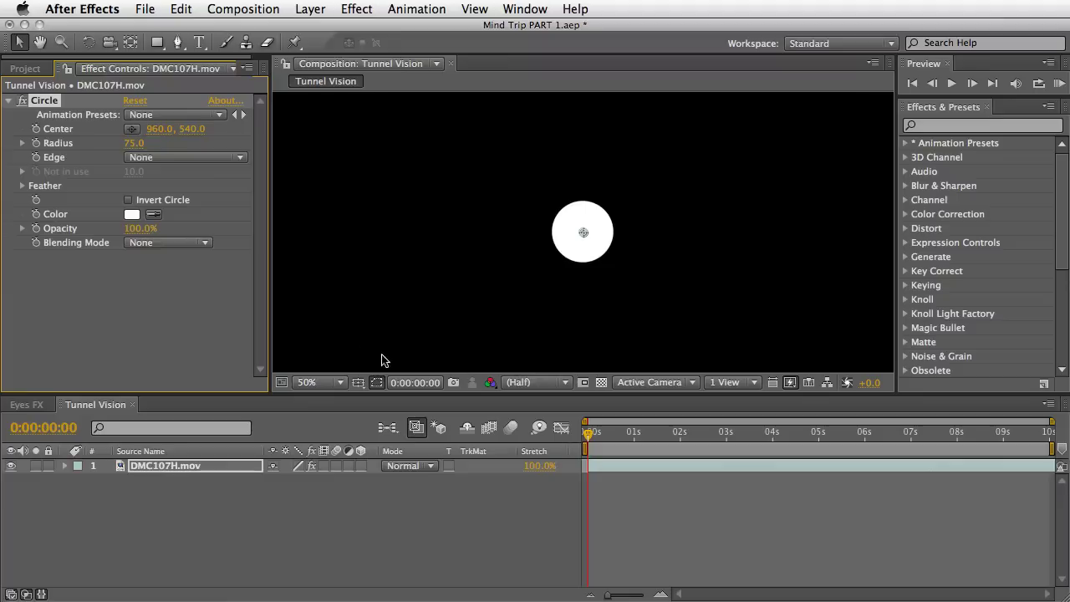
Step: Set the Circle effect's blending mode to Stencil Alpha and its Feather Outer to 200
{"action": "left_click", "coordinate": [201, 248]}
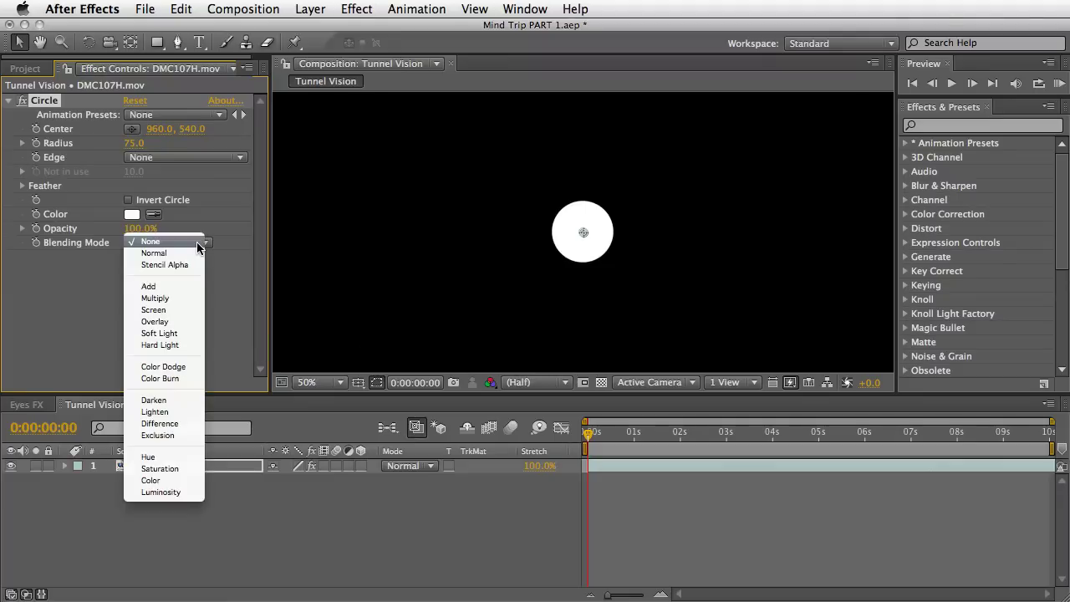
{"action": "left_click", "coordinate": [164, 264]}
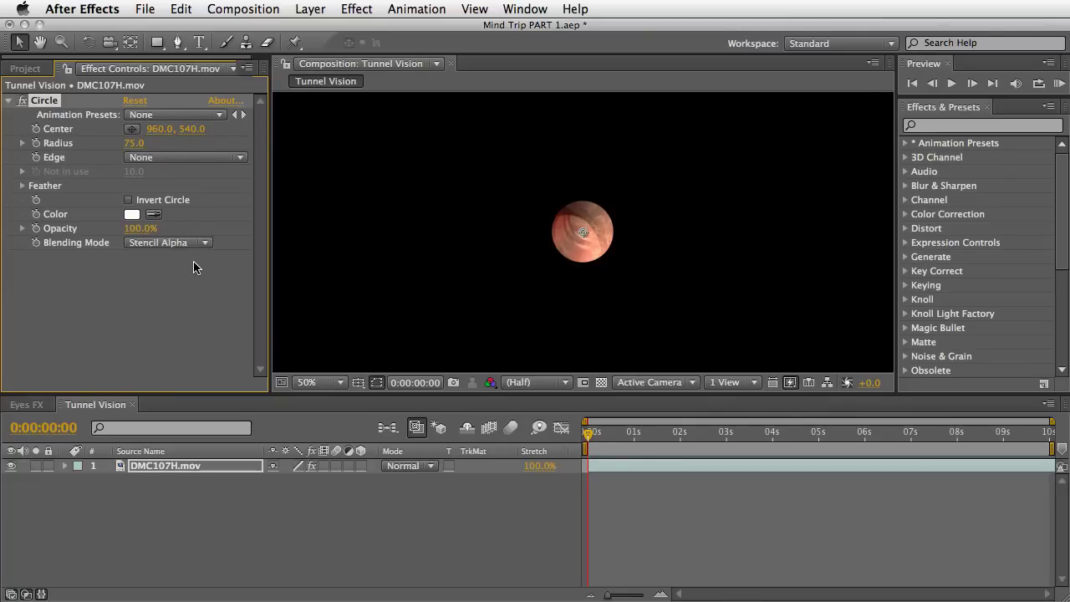
{"action": "left_click", "coordinate": [23, 187]}
{"action": "left_click", "coordinate": [131, 200]}
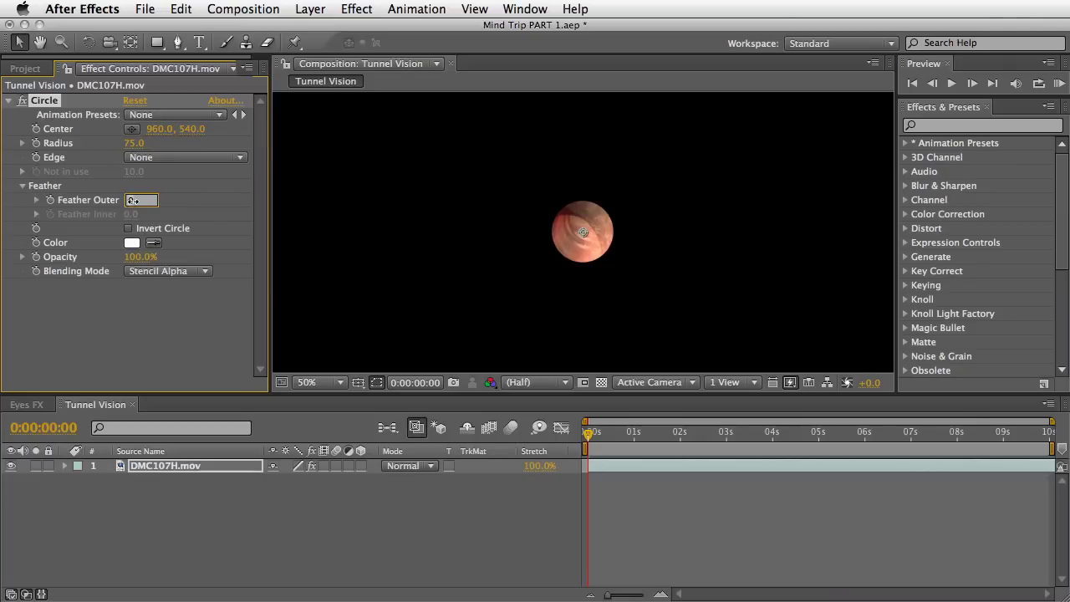
{"action": "type", "text": "2"}
{"action": "key", "text": "Return"}
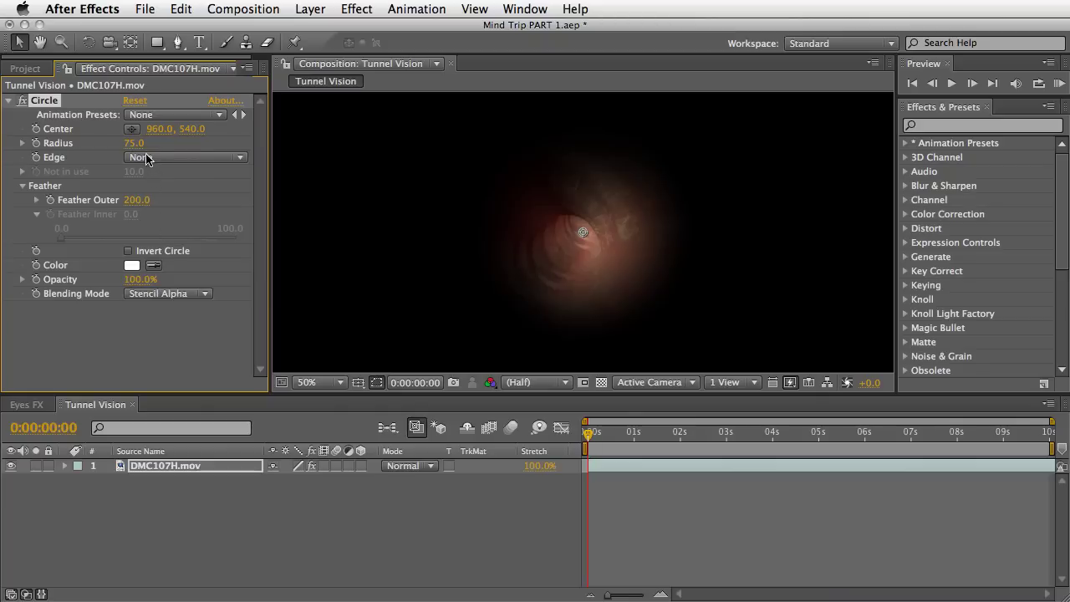
Step: Set a Circle radius keyframe of 0 at 0:00:00:00 on the DMC107H.mov layer
{"action": "left_click_drag", "start_coordinate": [134, 143], "coordinate": [15, 151]}
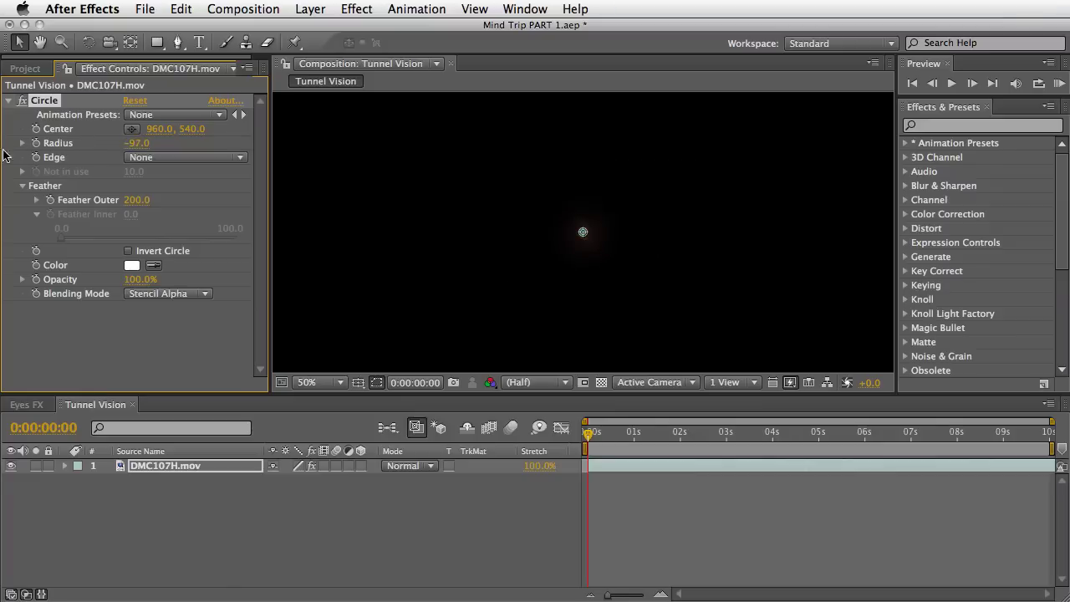
{"action": "left_click", "coordinate": [139, 143]}
{"action": "type", "text": "0"}
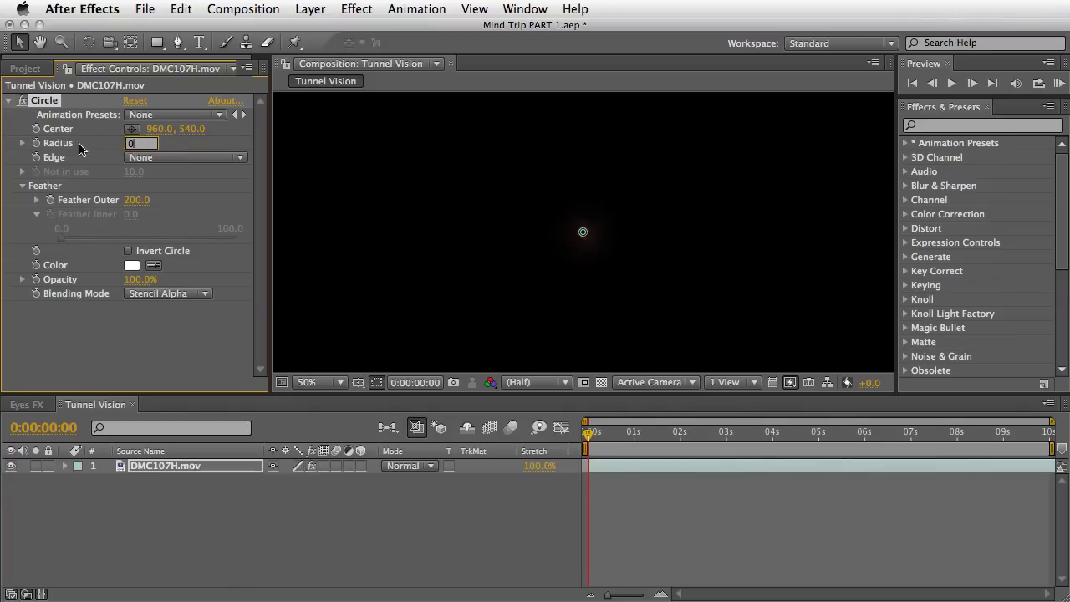
{"action": "key", "text": "Return"}
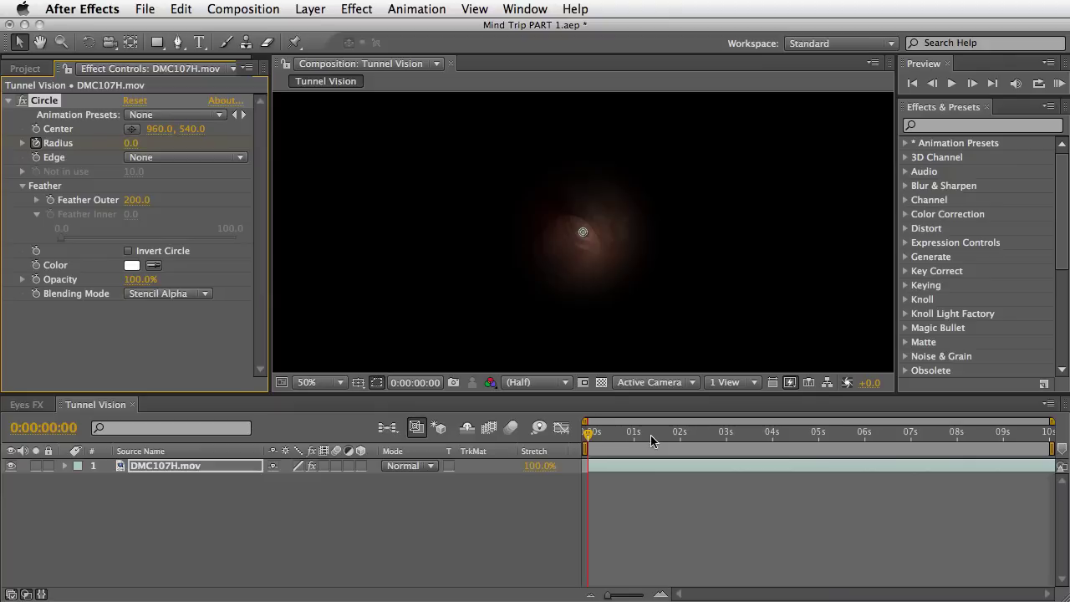
Step: Set the Circle radius to 400 at 0:00:00:07, return to 0:00:00:00 and enlarge the composition viewer
{"action": "left_click_drag", "start_coordinate": [588, 434], "coordinate": [600, 437]}
{"action": "left_click", "coordinate": [131, 143]}
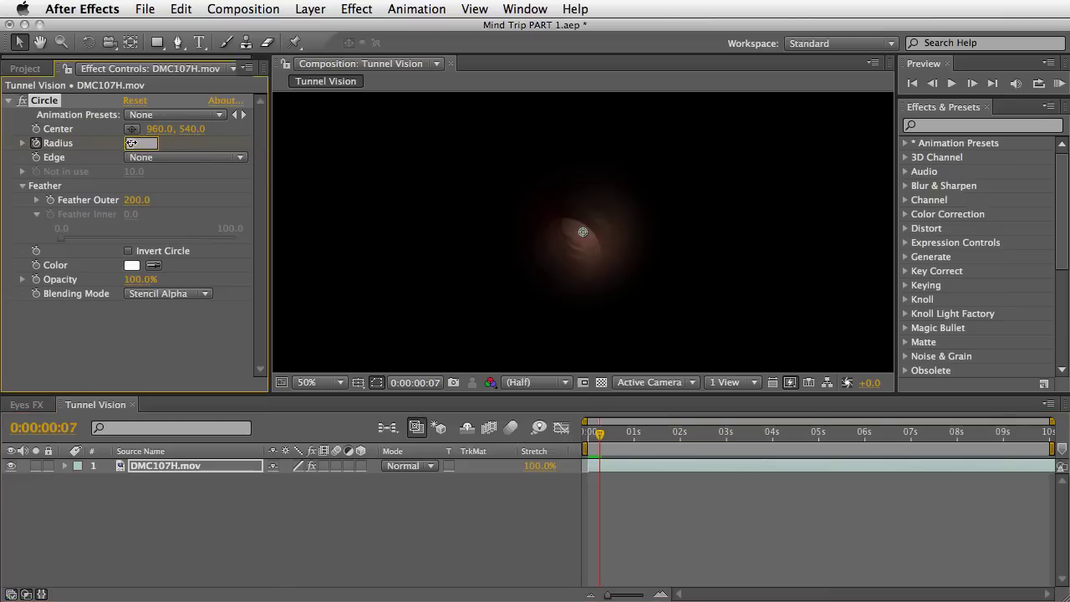
{"action": "type", "text": "400"}
{"action": "key", "text": "Return"}
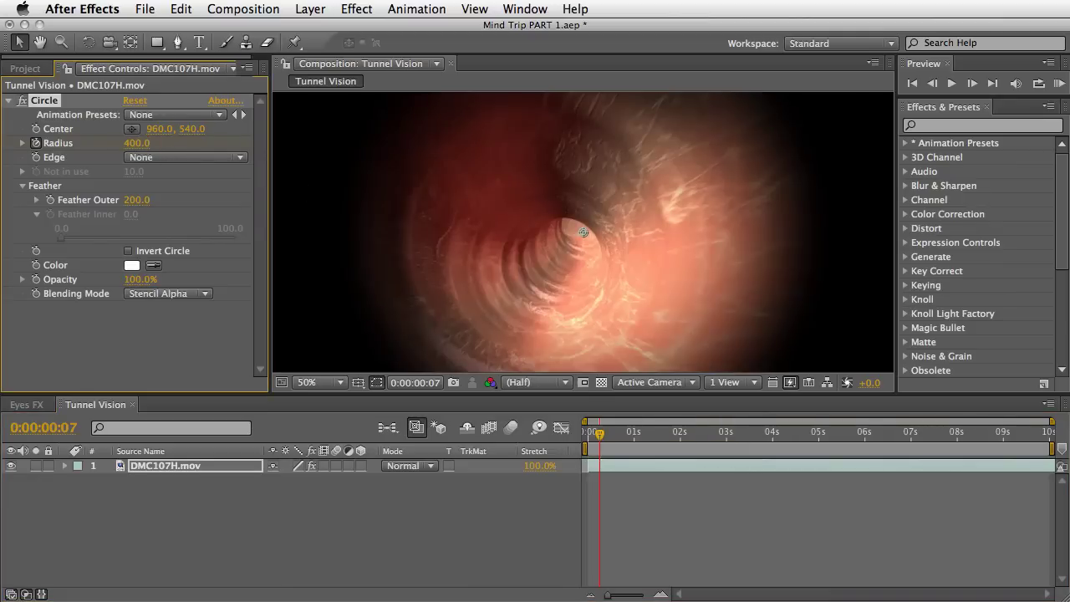
{"action": "left_click", "coordinate": [597, 434]}
{"action": "mouse_move", "coordinate": [591, 440]}
{"action": "left_mouse_down"}
{"action": "mouse_move", "coordinate": [601, 440]}
{"action": "mouse_move", "coordinate": [586, 438]}
{"action": "left_mouse_up"}
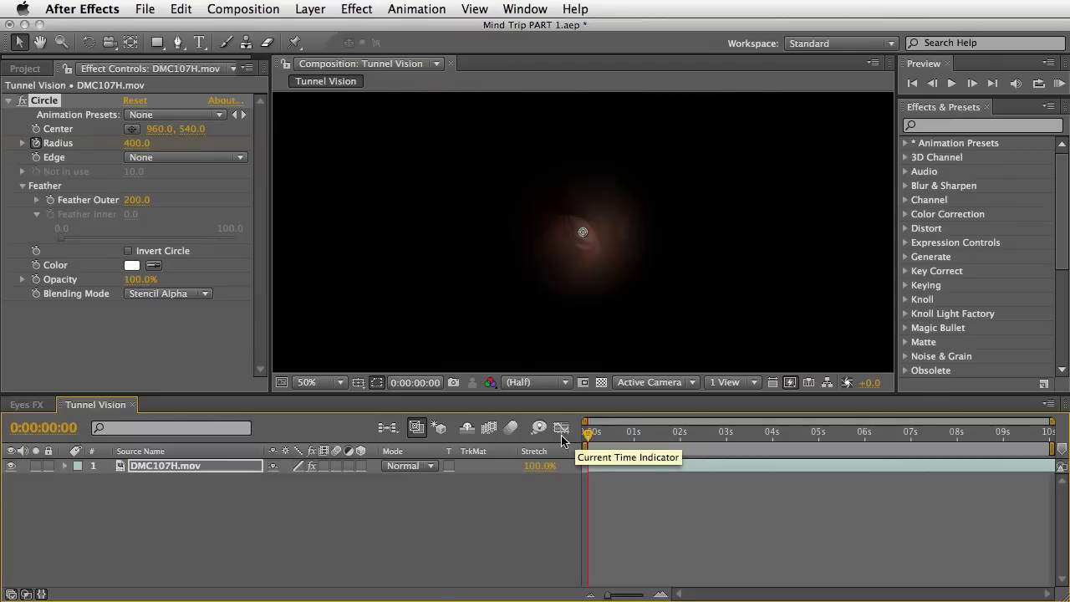
{"action": "left_click_drag", "start_coordinate": [560, 392], "coordinate": [559, 429]}
{"action": "mouse_move", "coordinate": [587, 473]}
{"action": "left_mouse_down"}
{"action": "mouse_move", "coordinate": [600, 473]}
{"action": "mouse_move", "coordinate": [585, 473]}
{"action": "left_mouse_up"}
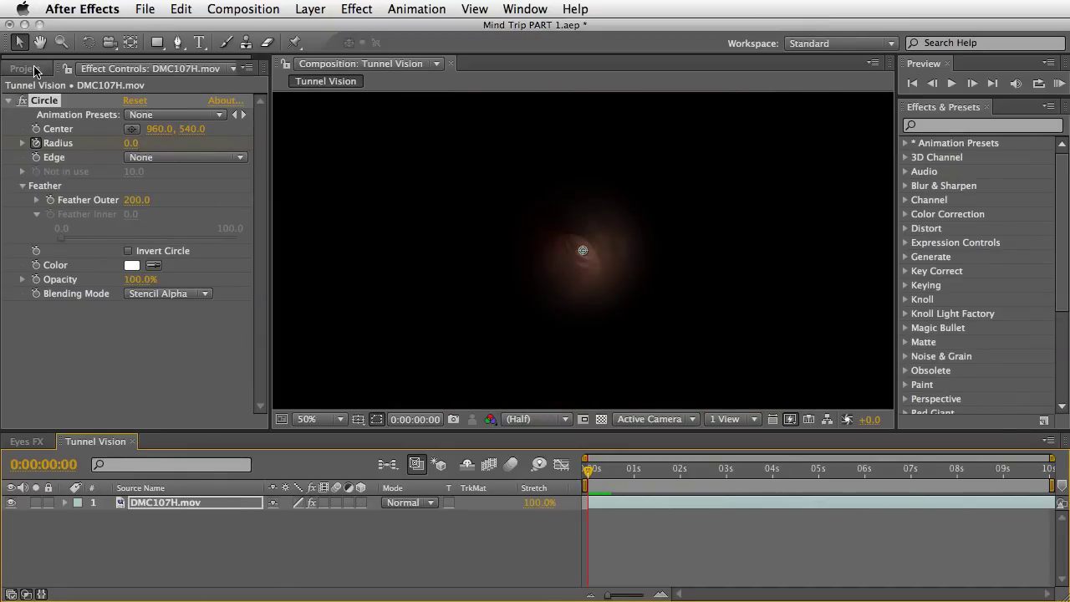
Step: Add the Tunnel Vision composition above RC-FH132-041.mov in the Eyes FX timeline, starting at the second Time Remap keyframe
{"action": "left_click", "coordinate": [34, 70]}
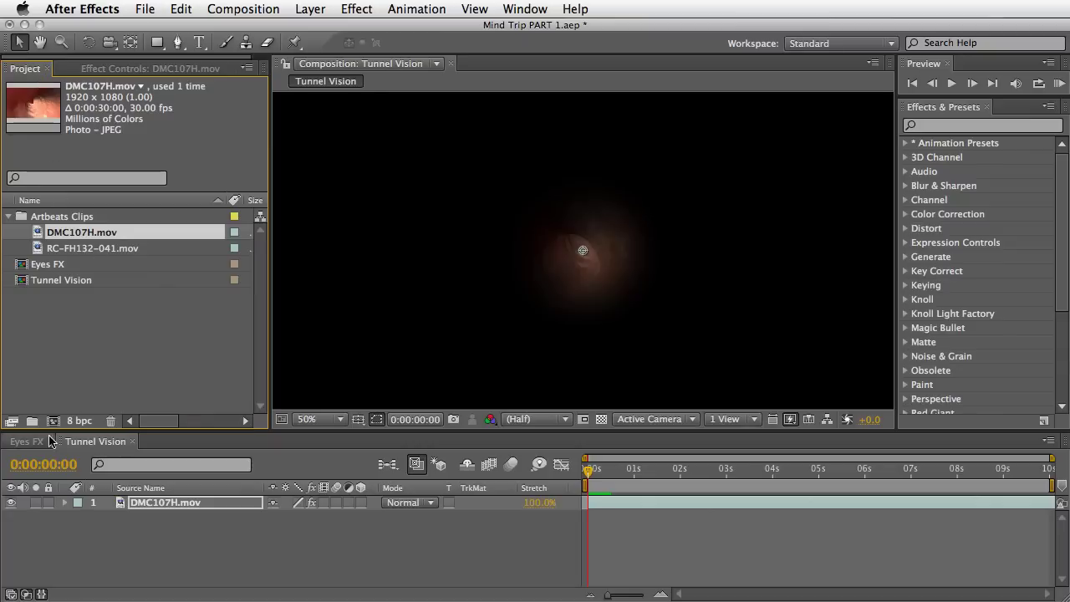
{"action": "left_click", "coordinate": [34, 443]}
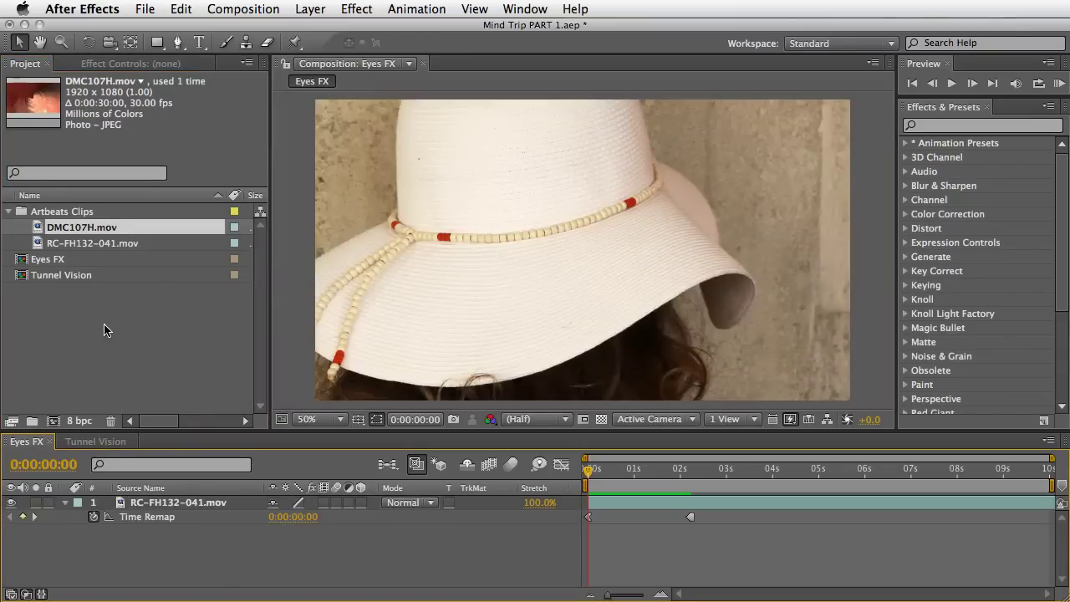
{"action": "left_click_drag", "start_coordinate": [25, 275], "coordinate": [692, 499]}
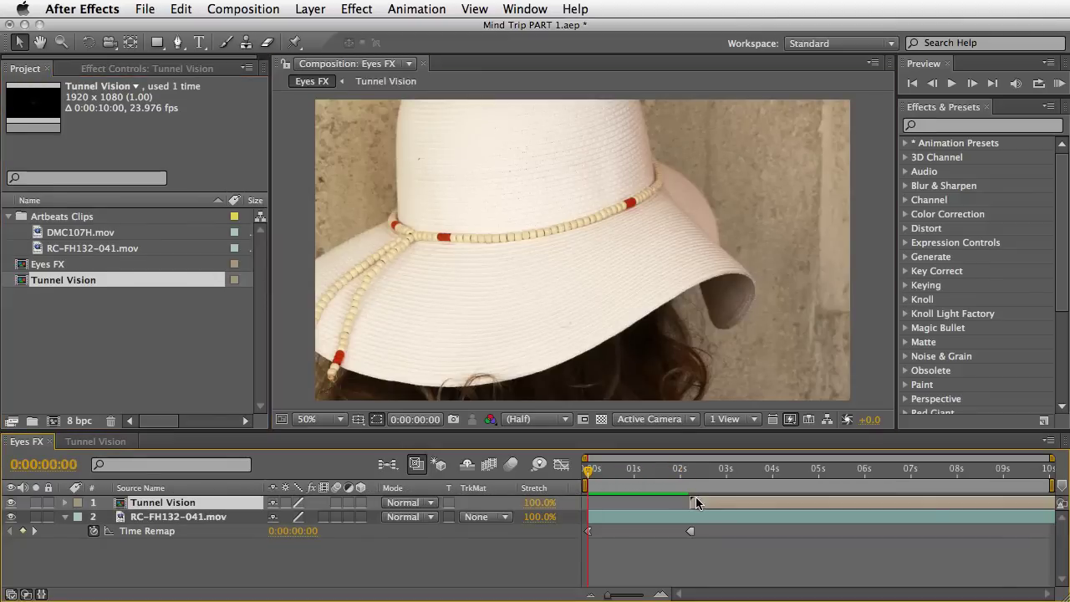
Step: At 0:00:03:20, scale the Tunnel Vision layer to 5.5% and position it over the woman's left eye
{"action": "left_click", "coordinate": [689, 472]}
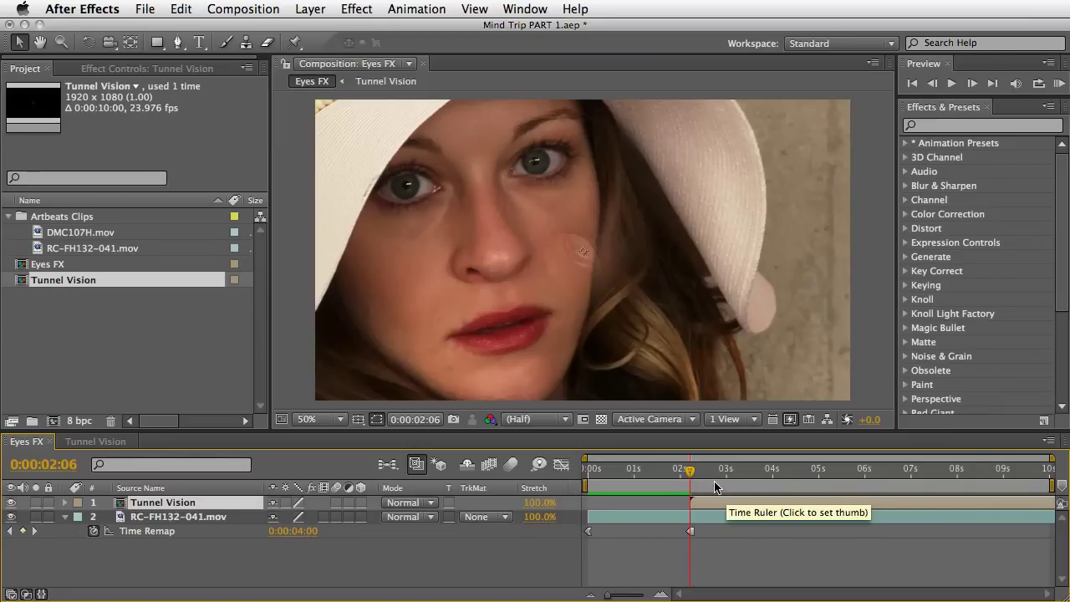
{"action": "left_click", "coordinate": [755, 472]}
{"action": "left_click_drag", "start_coordinate": [754, 473], "coordinate": [757, 474]}
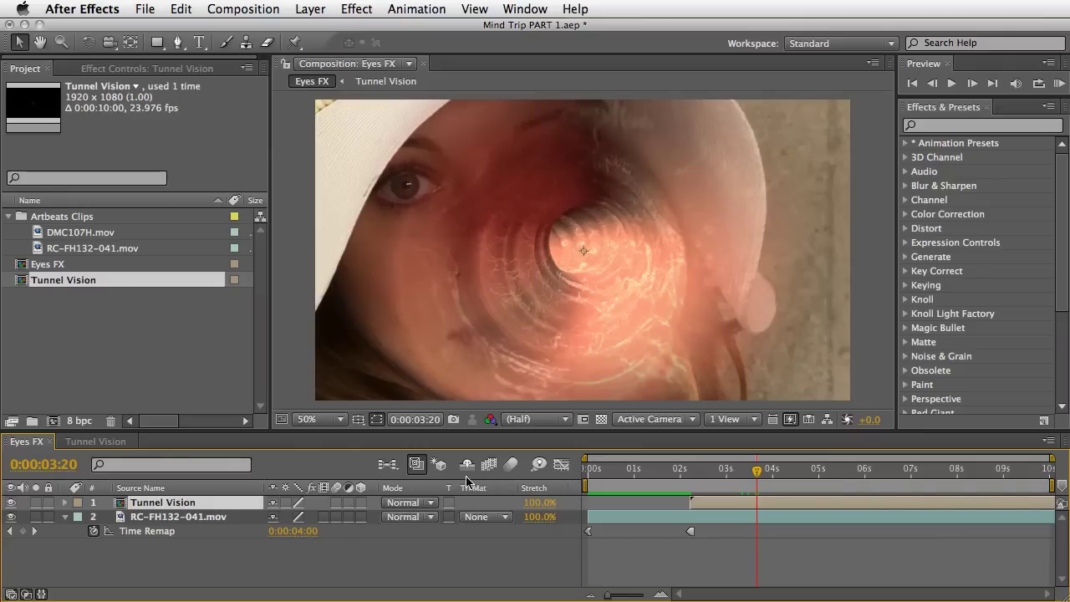
{"action": "key", "text": "alt+shift+s"}
{"action": "left_click_drag", "start_coordinate": [330, 518], "coordinate": [255, 520]}
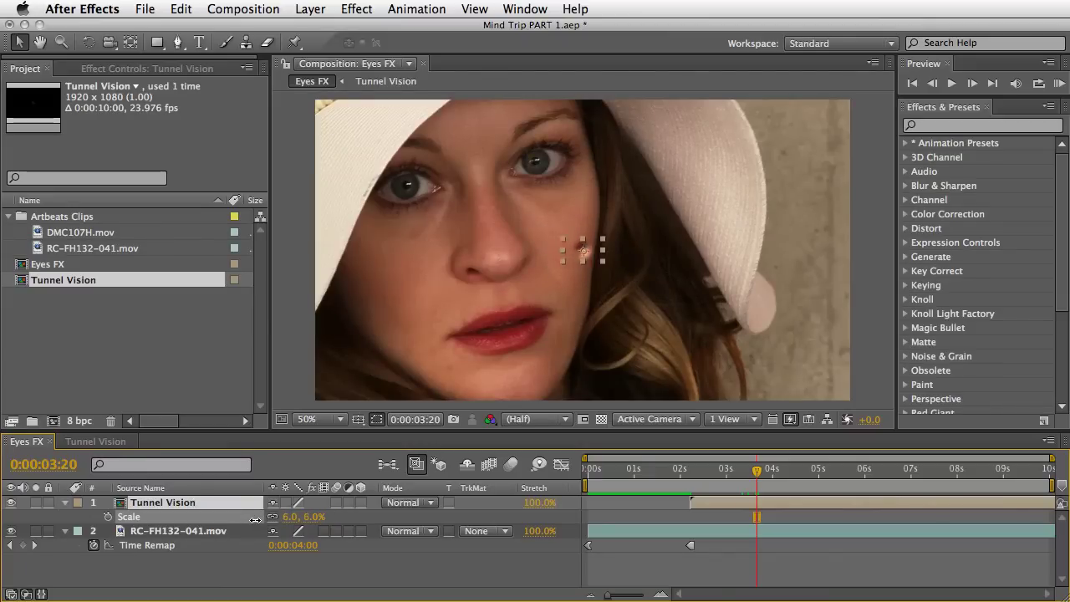
{"action": "left_click", "coordinate": [291, 518]}
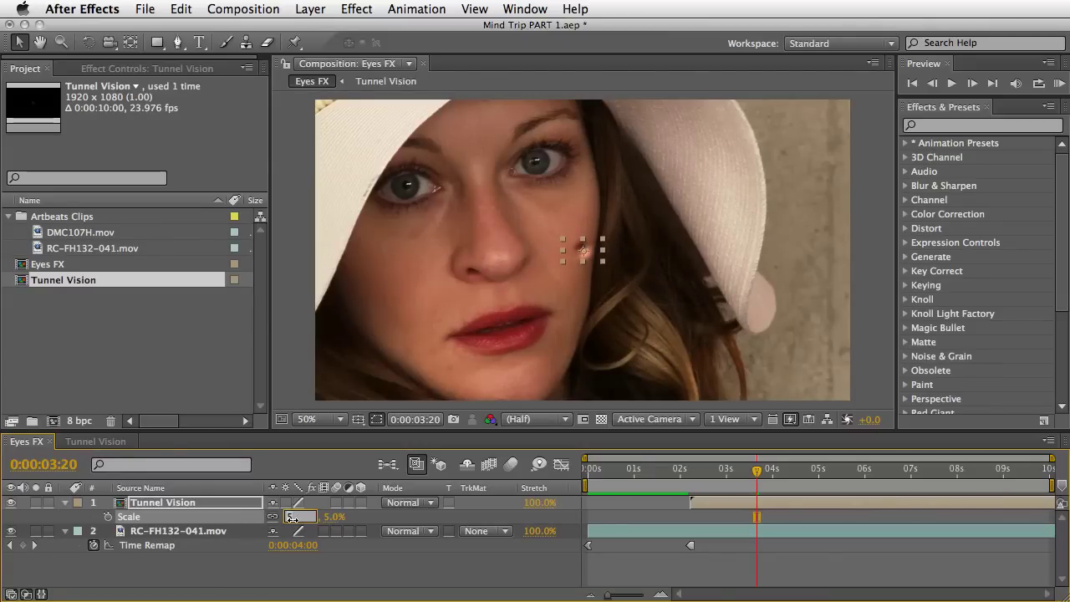
{"action": "key", "text": "Return"}
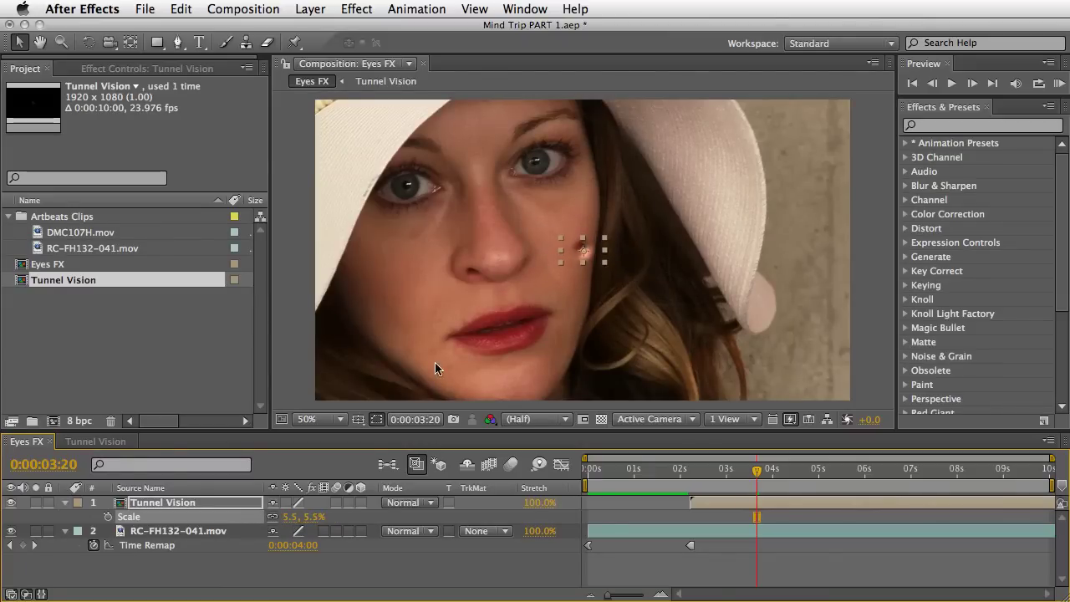
{"action": "left_click_drag", "start_coordinate": [591, 255], "coordinate": [546, 165]}
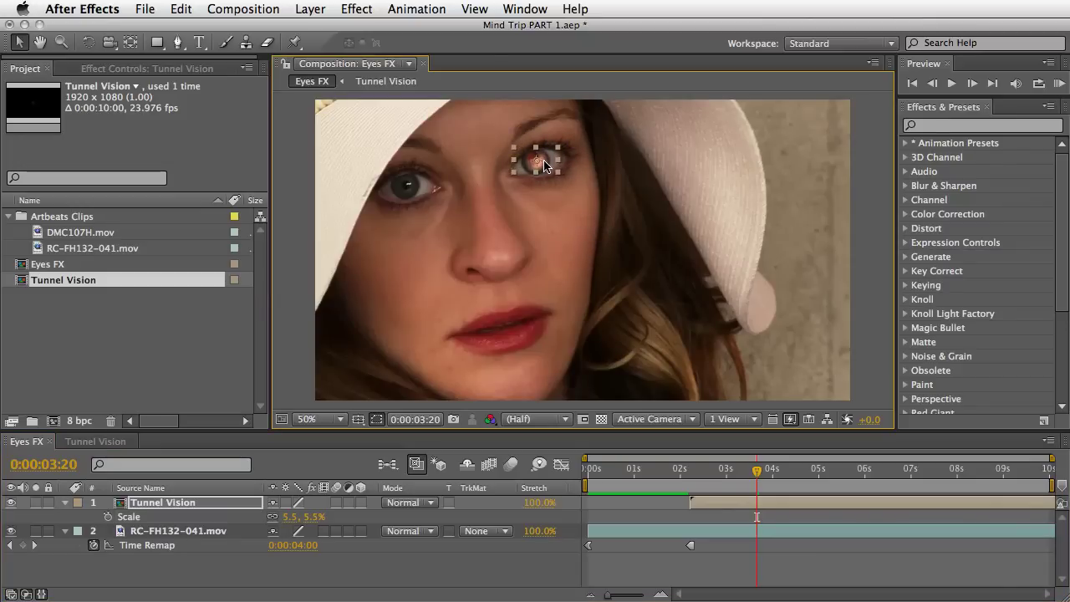
Step: Apply the Color Correction Tritone effect to the Tunnel Vision layer and set its midtones to the blue 49627F
{"action": "left_click", "coordinate": [355, 9]}
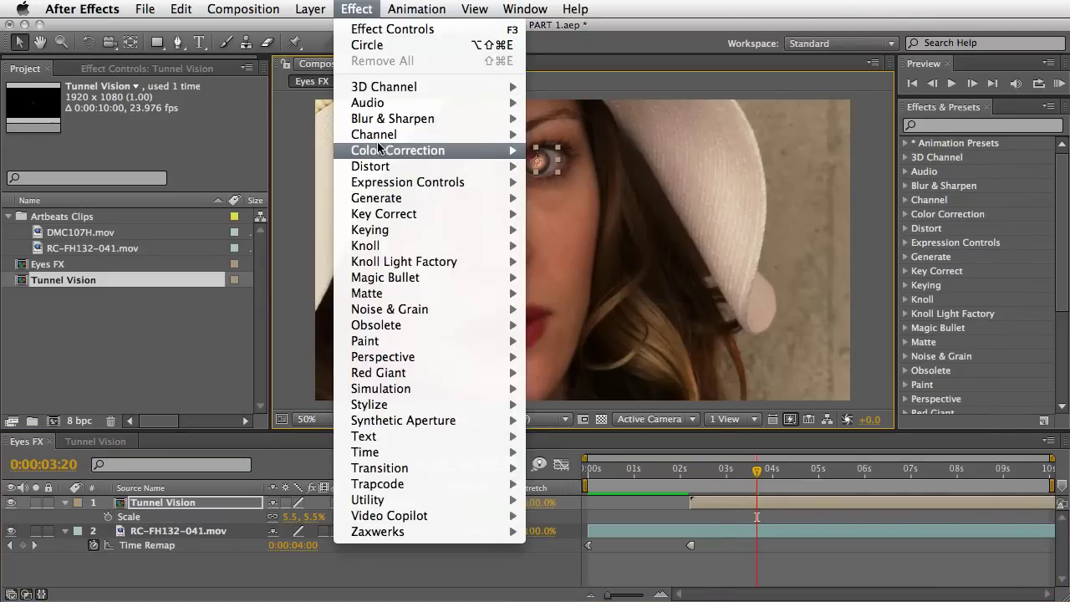
{"action": "mouse_move", "coordinate": [417, 150]}
{"action": "left_click", "coordinate": [572, 579]}
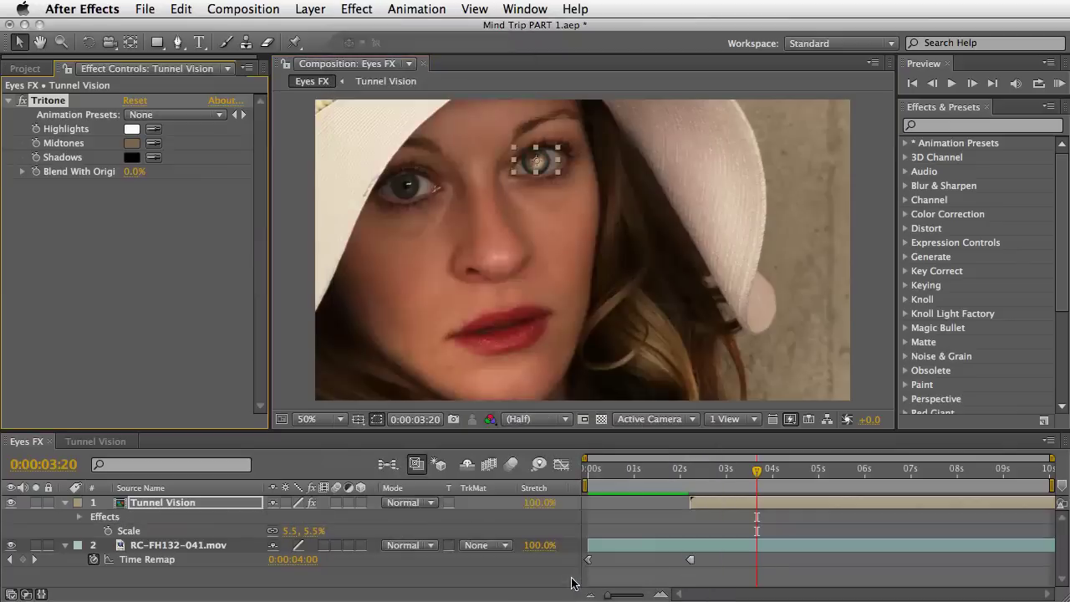
{"action": "left_click", "coordinate": [134, 144]}
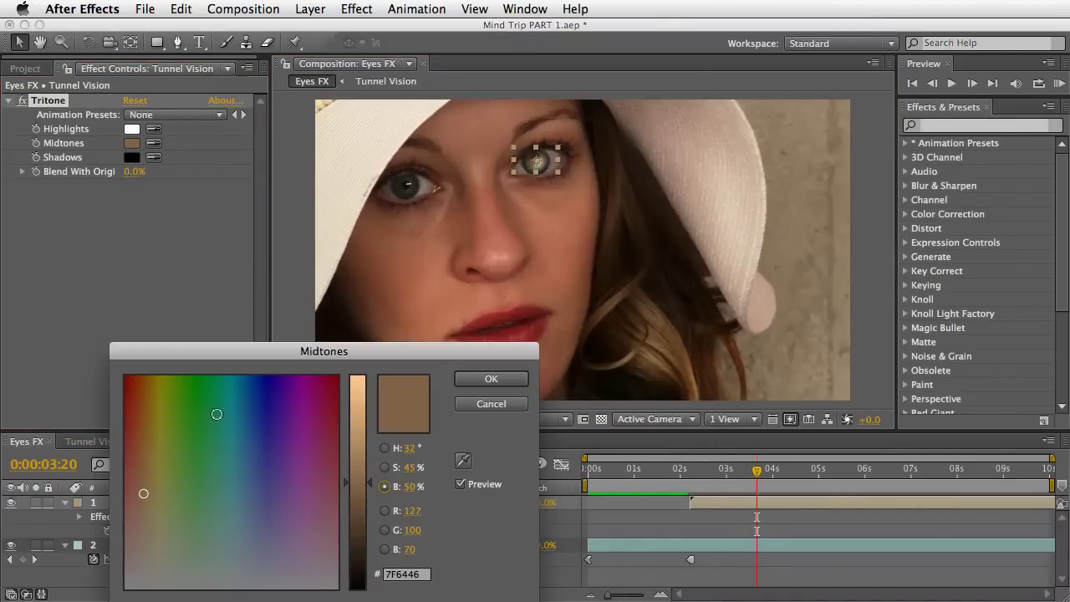
{"action": "left_click", "coordinate": [170, 497]}
{"action": "left_click_drag", "start_coordinate": [202, 501], "coordinate": [250, 498]}
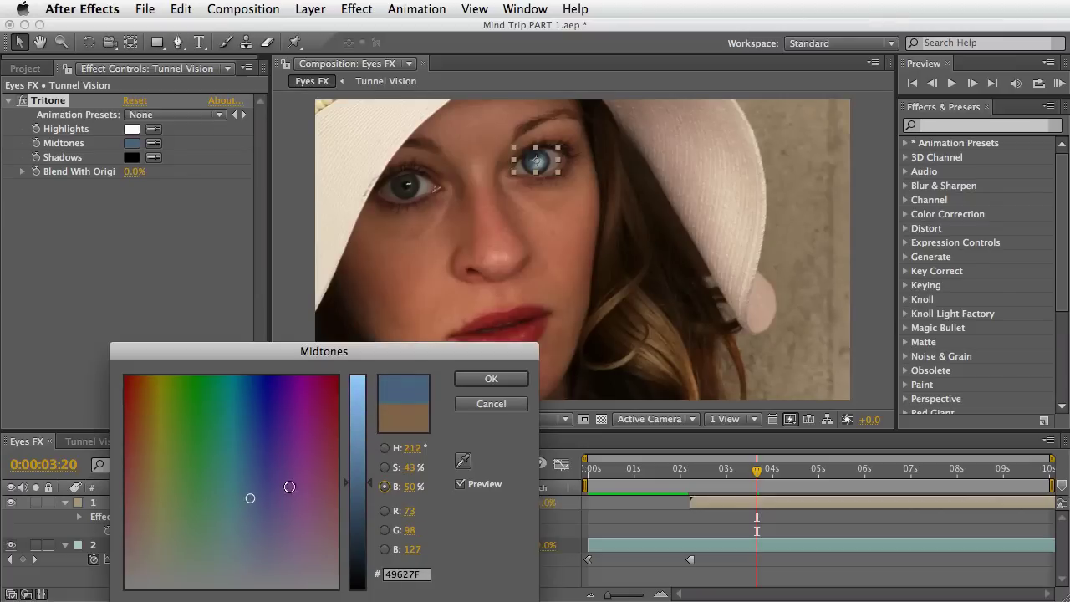
{"action": "left_click", "coordinate": [490, 378]}
{"action": "left_click", "coordinate": [326, 584]}
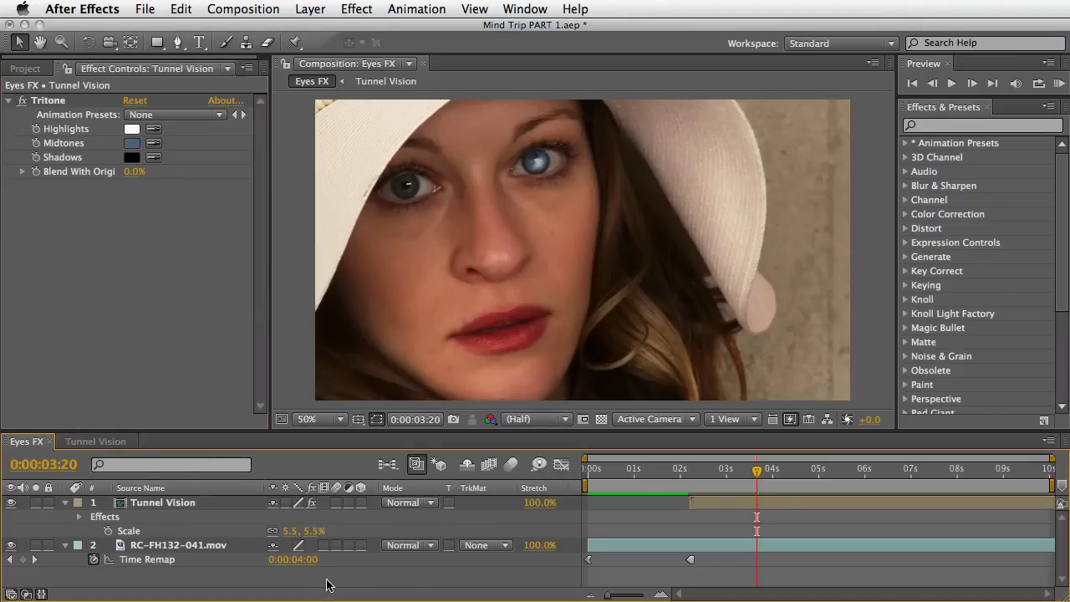
Step: Duplicate the Tunnel Vision layer, position the copy over the woman's right eye and preview both eyes up to 0:00:04:05
{"action": "left_click", "coordinate": [184, 502]}
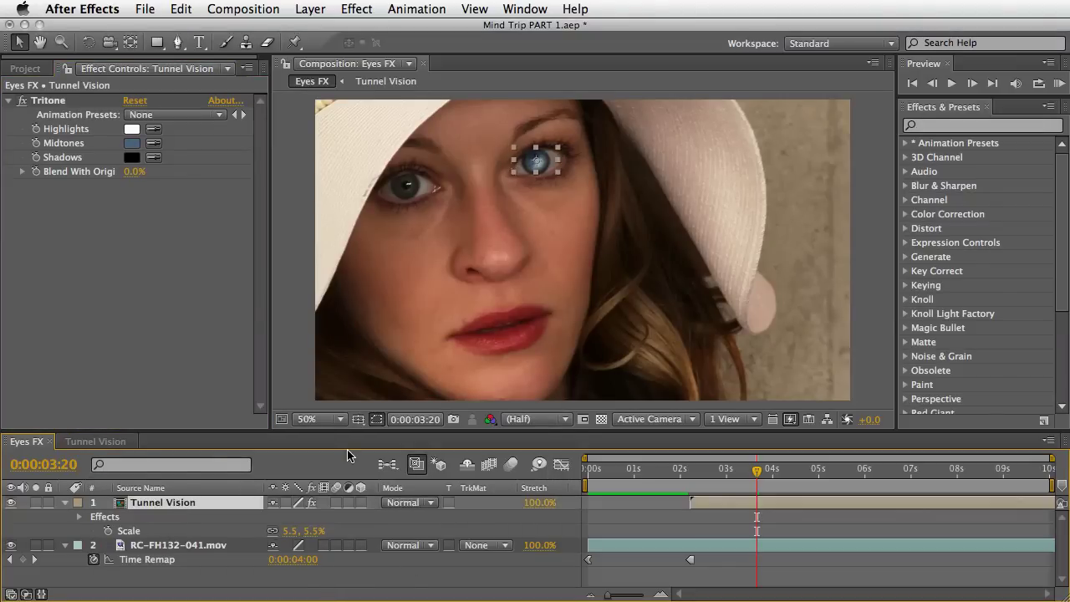
{"action": "key", "text": "Return"}
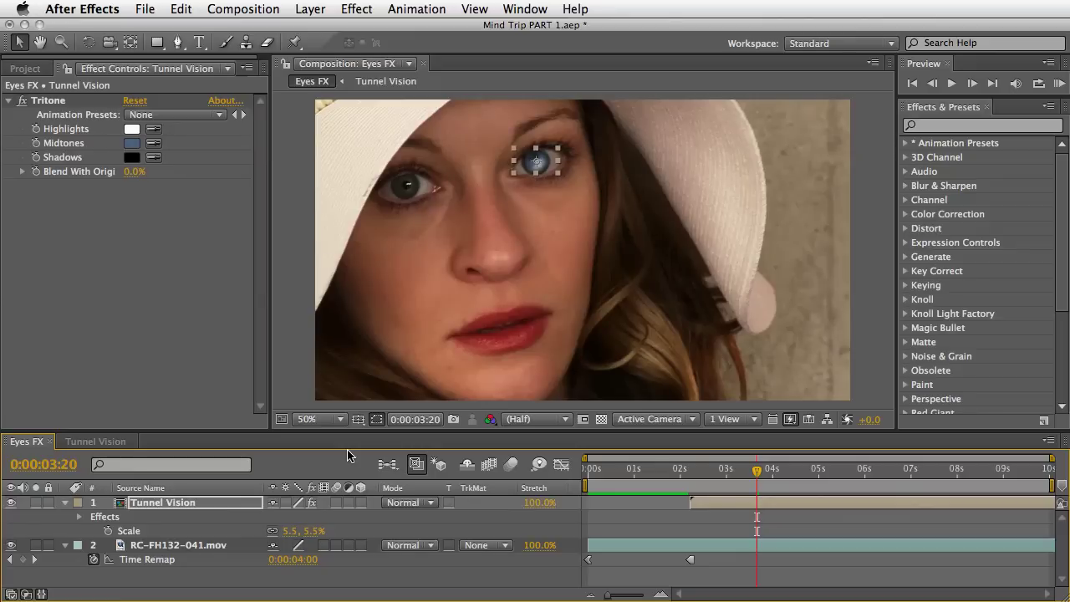
{"action": "key", "text": "ctrl+d"}
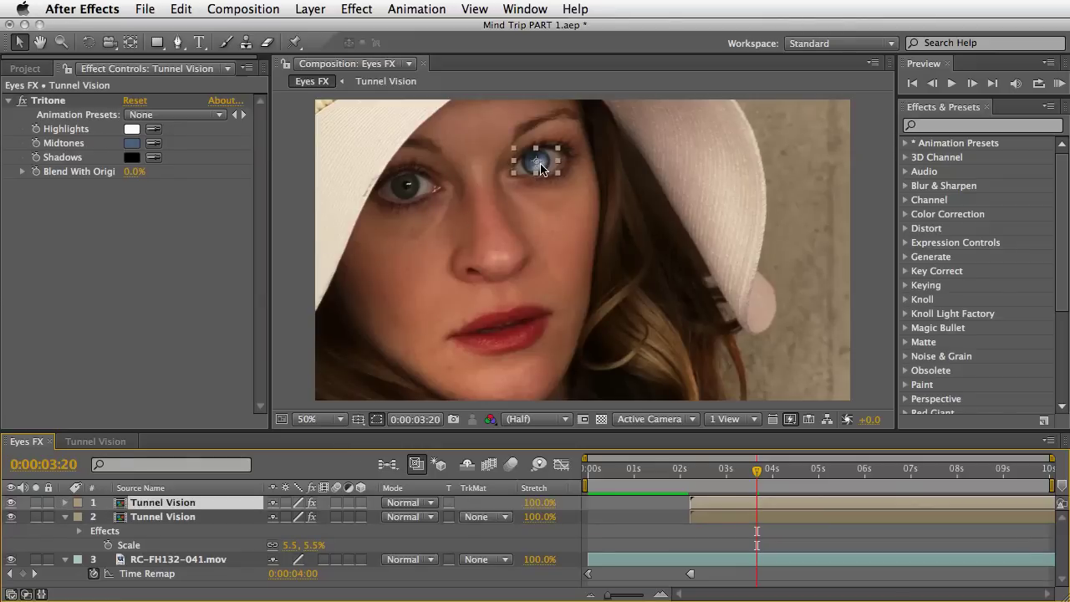
{"action": "left_click_drag", "start_coordinate": [540, 170], "coordinate": [410, 193]}
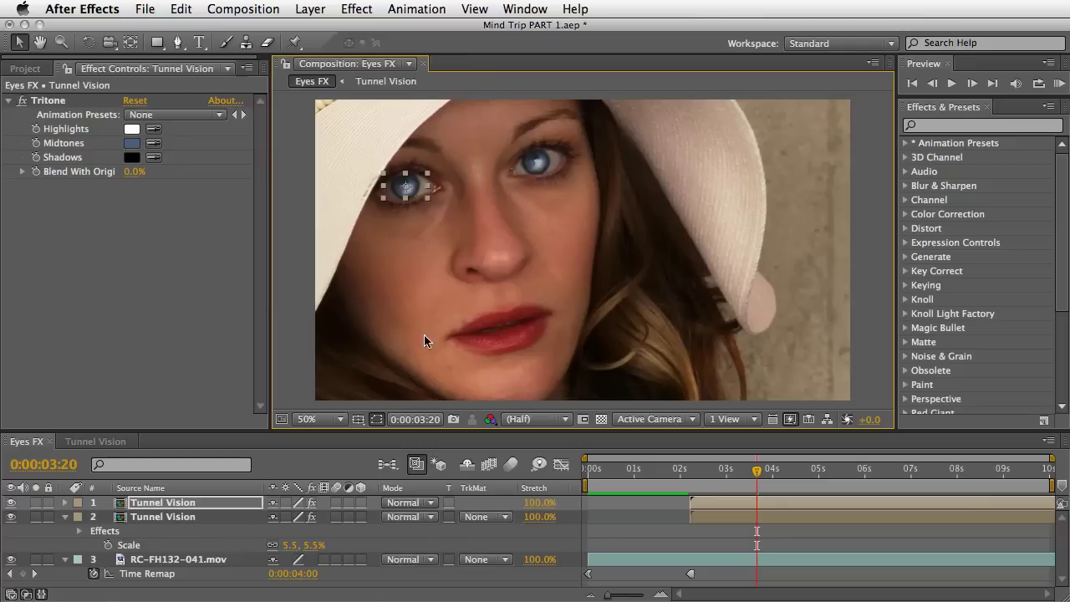
{"action": "left_click", "coordinate": [66, 517]}
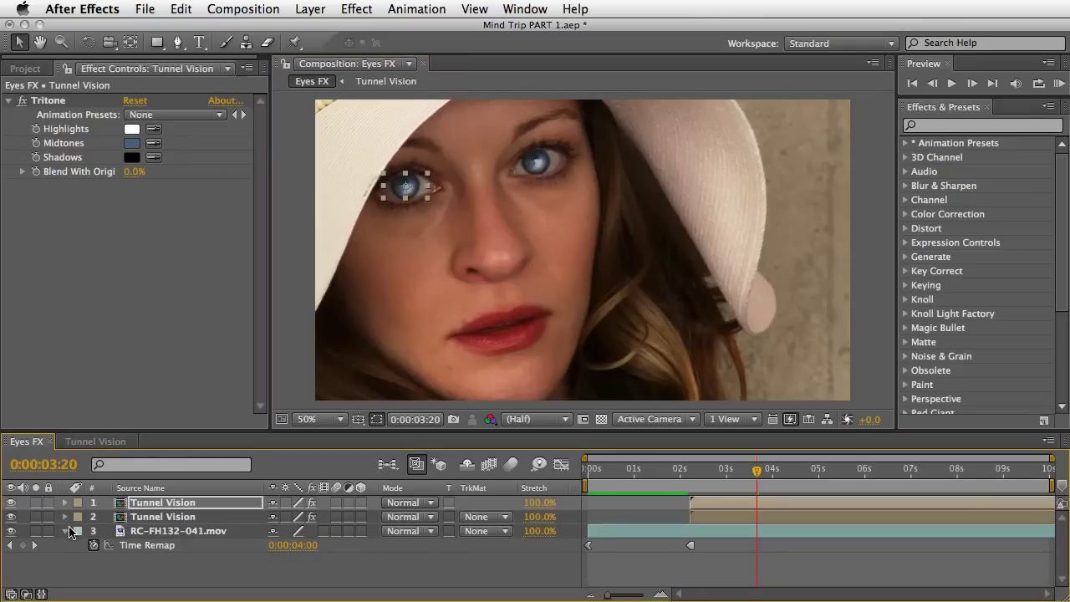
{"action": "left_click", "coordinate": [76, 572]}
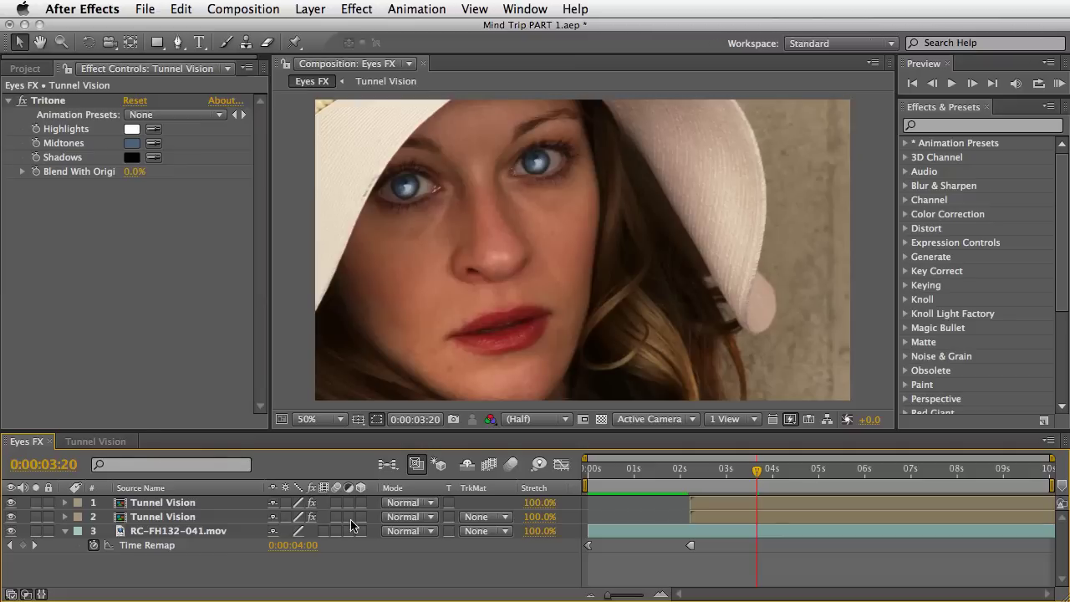
{"action": "left_click", "coordinate": [687, 472]}
{"action": "left_click_drag", "start_coordinate": [687, 474], "coordinate": [780, 478]}
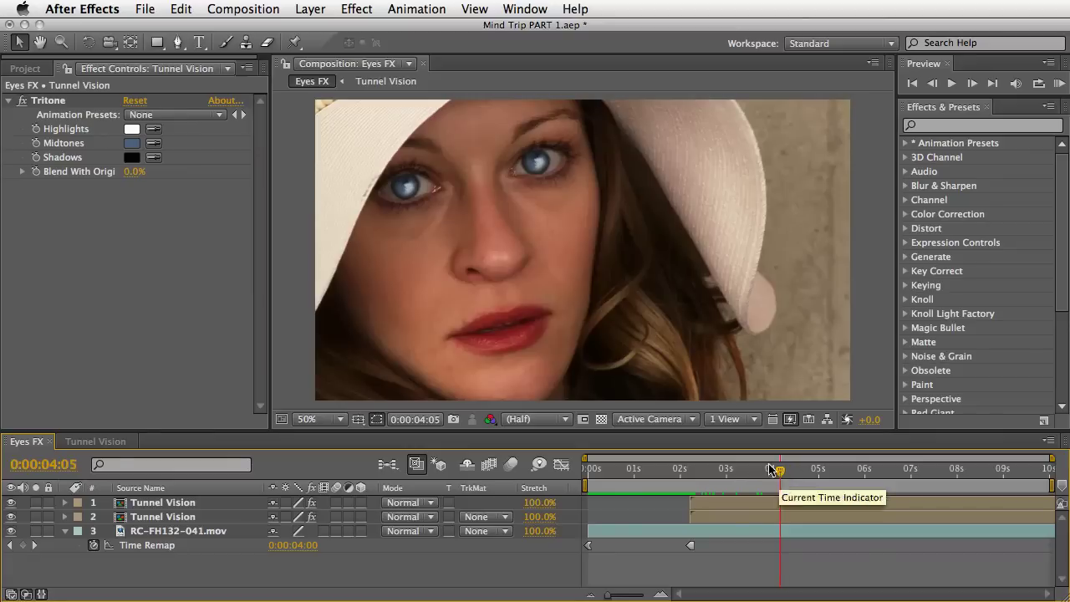
{"action": "left_click", "coordinate": [539, 168]}
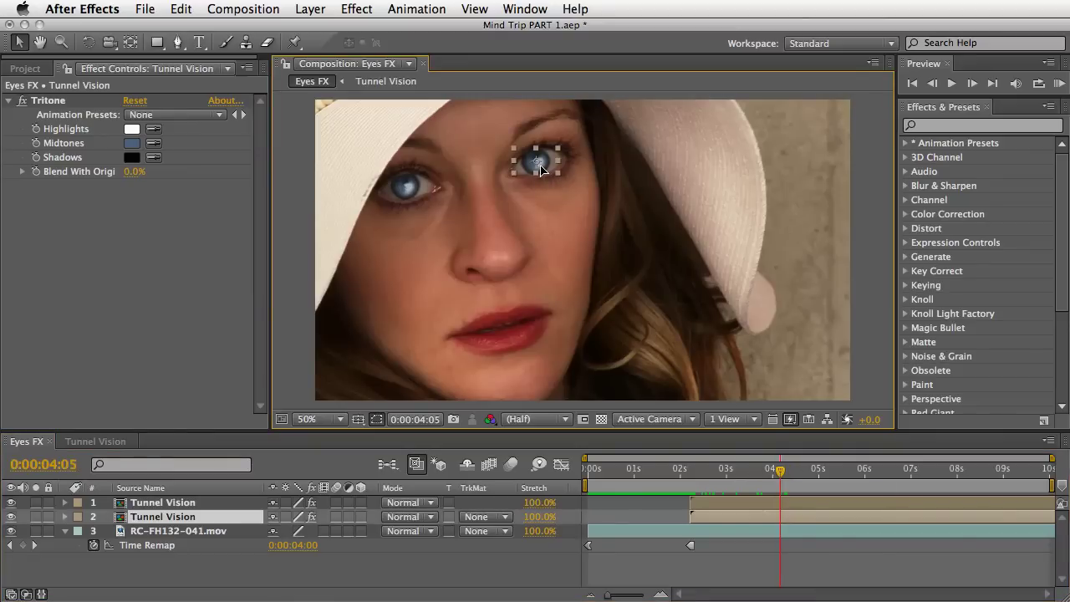
{"action": "left_click", "coordinate": [223, 577]}
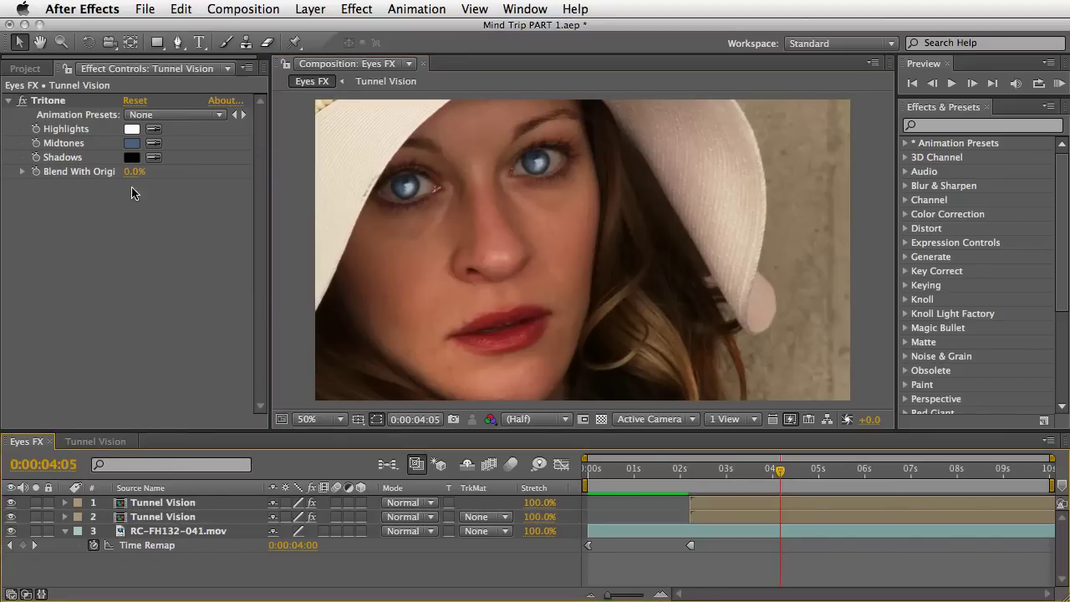
Step: Create a new composition from the Eyes FX composition
{"action": "left_click", "coordinate": [25, 68]}
{"action": "left_click_drag", "start_coordinate": [25, 266], "coordinate": [65, 420]}
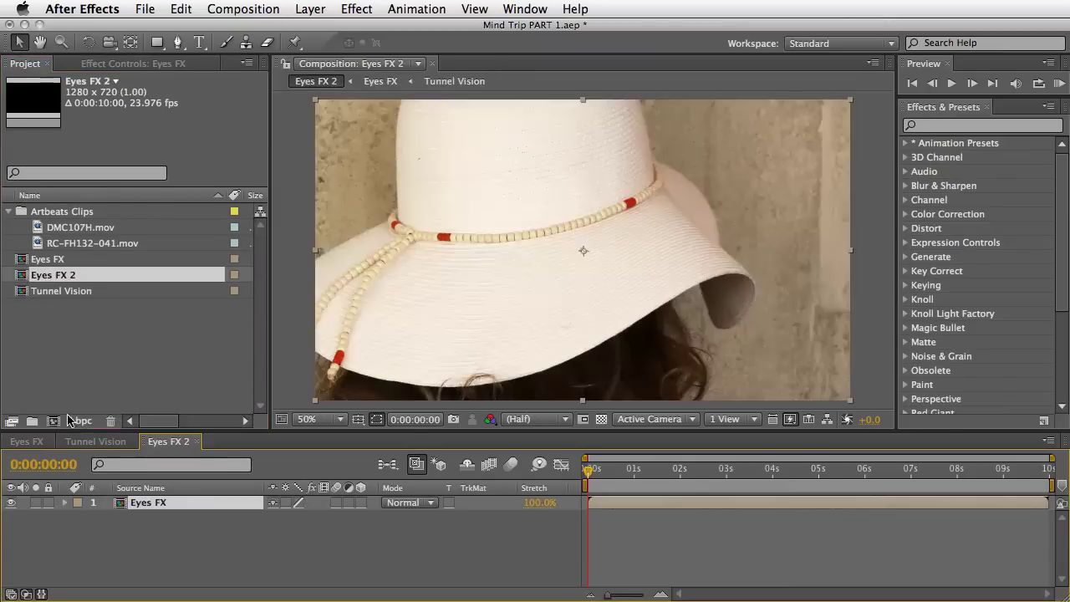
Step: Rename the Eyes FX 2 composition as Eyes Transition in its composition settings
{"action": "key", "text": "super+k"}
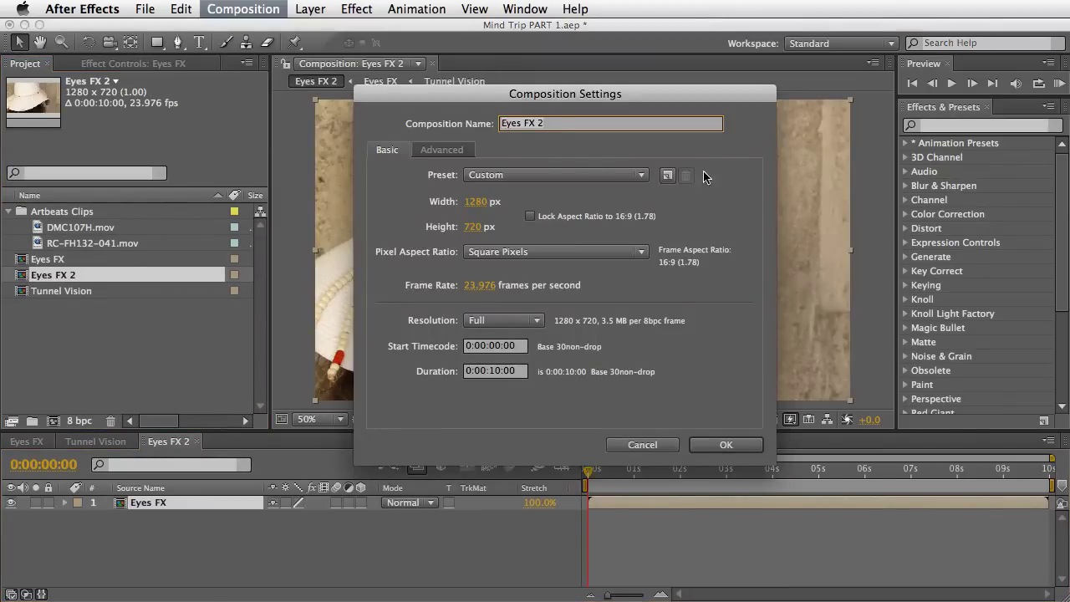
{"action": "triple_click", "coordinate": [527, 124]}
{"action": "key", "text": "BackSpace"}
{"action": "key", "text": "BackSpace"}
{"action": "key", "text": "BackSpace"}
{"action": "key", "text": "BackSpace"}
{"action": "type", "text": "Tr"}
{"action": "key", "text": "Return"}
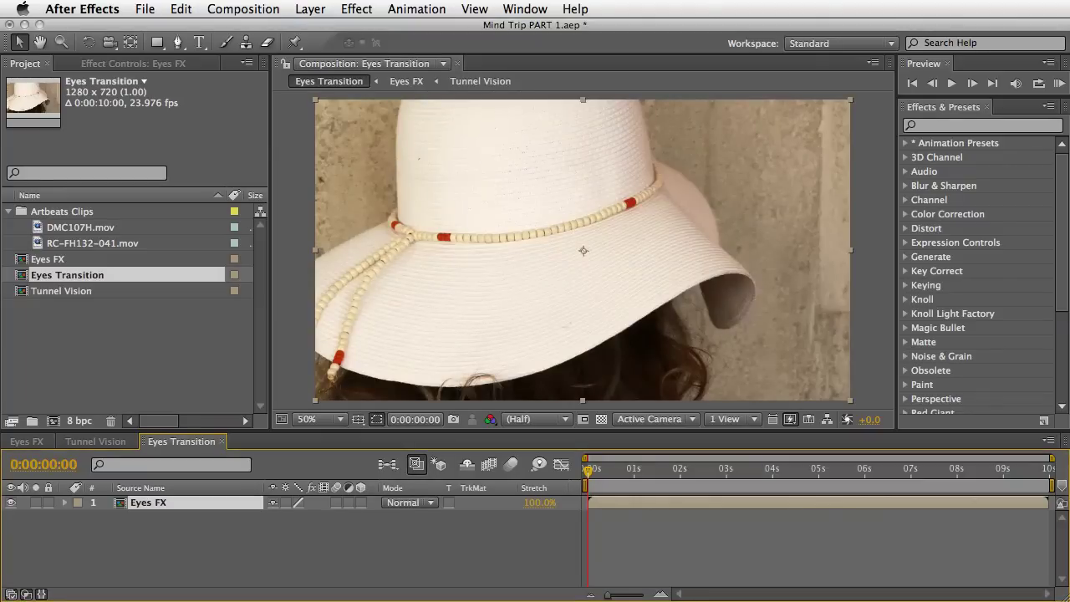
Step: Go to 0:00:02:07 and move the Eyes FX layer's anchor point onto the pupil of the eye nearer the frame's centre
{"action": "left_click", "coordinate": [42, 465]}
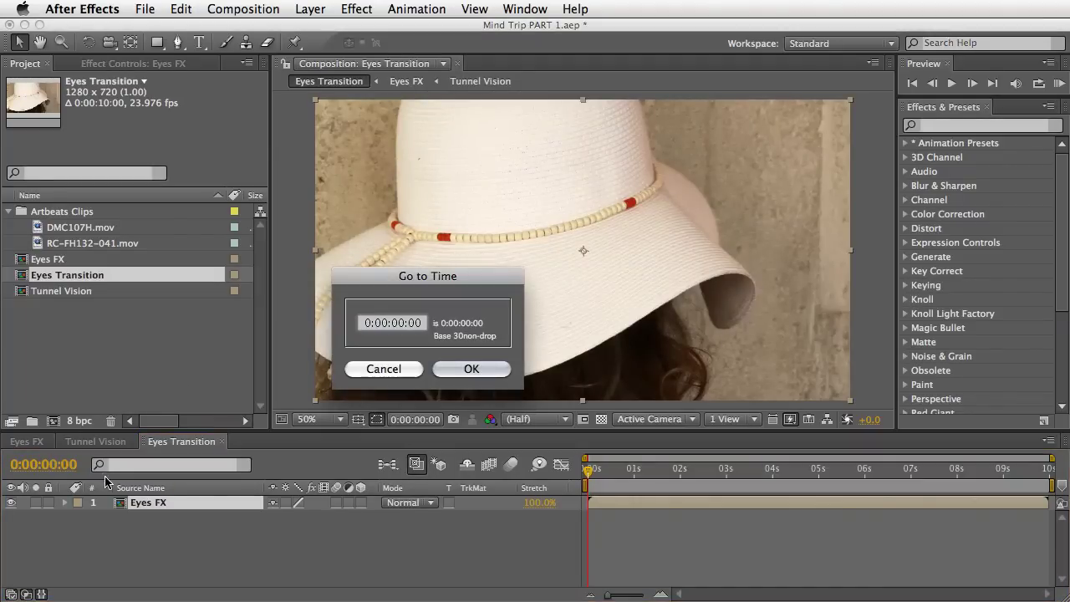
{"action": "type", "text": "207"}
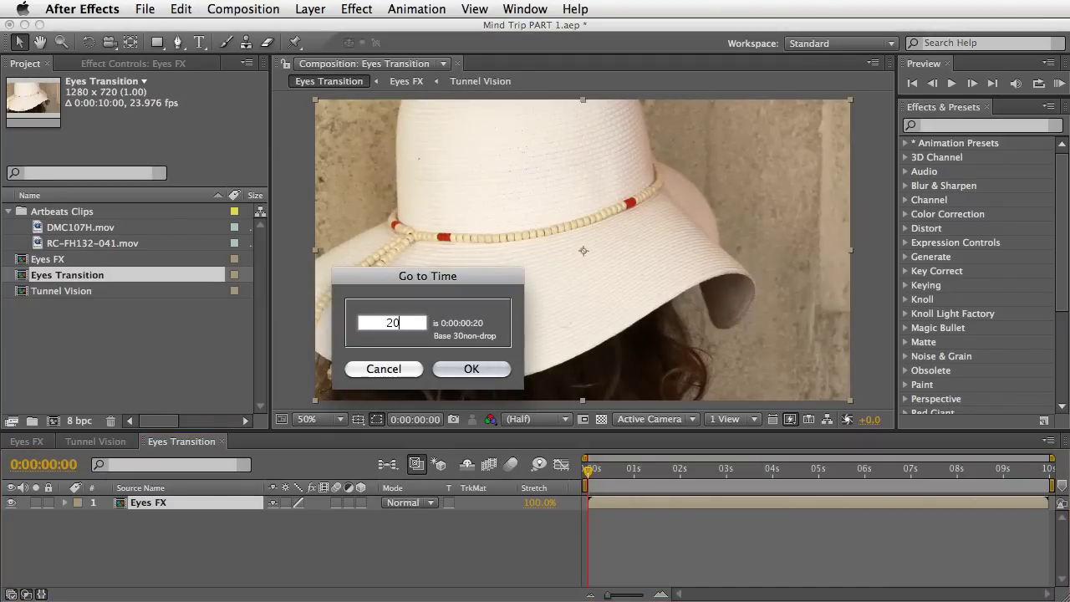
{"action": "key", "text": "Return"}
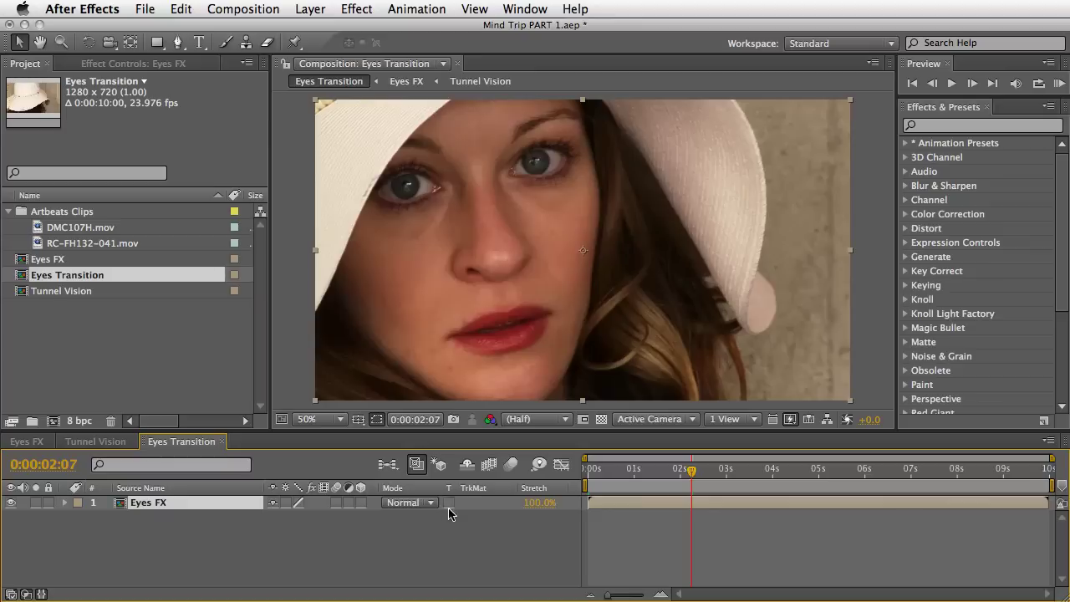
{"action": "left_click", "coordinate": [130, 42]}
{"action": "mouse_move", "coordinate": [585, 253]}
{"action": "left_mouse_down"}
{"action": "mouse_move", "coordinate": [554, 172]}
{"action": "mouse_move", "coordinate": [537, 164]}
{"action": "left_mouse_up"}
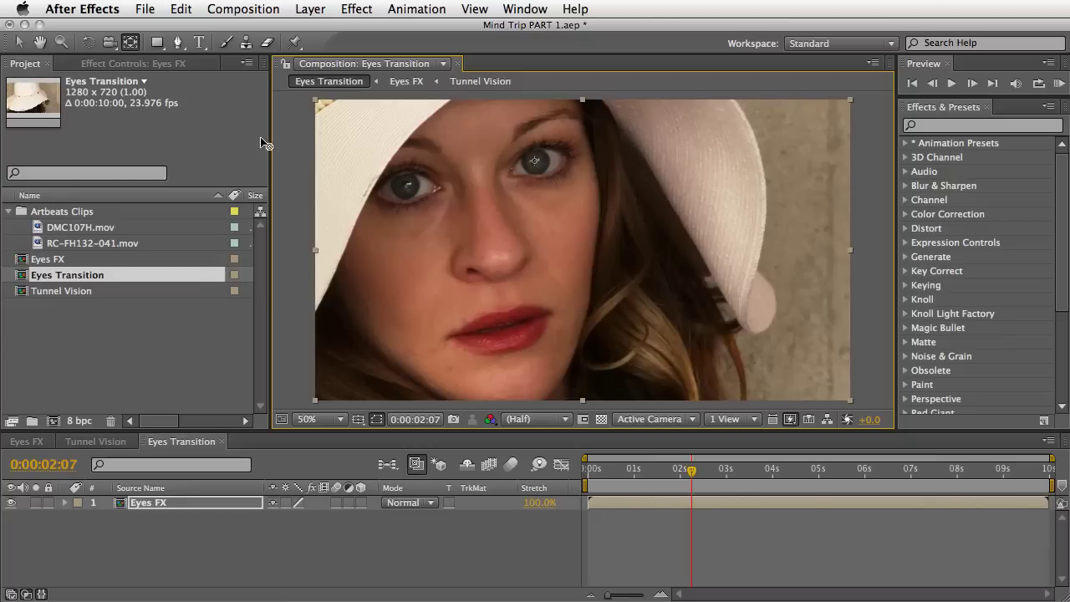
{"action": "left_click", "coordinate": [19, 42]}
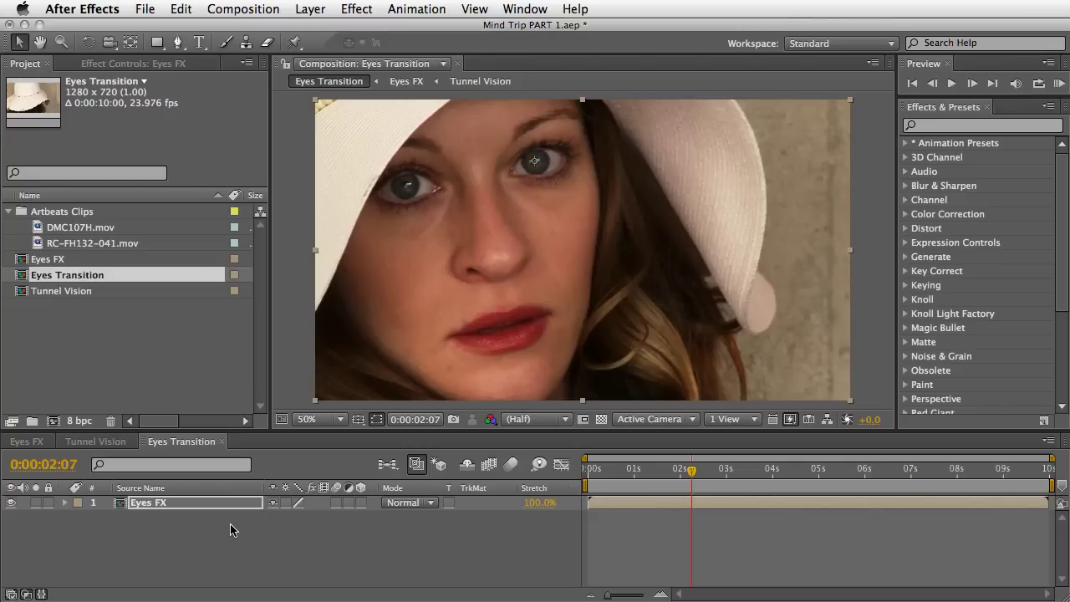
Step: Set Position and Scale keyframes on the Eyes FX layer at 0:00:02:07
{"action": "key", "text": "alt+shift+p"}
{"action": "key", "text": "shift+s"}
{"action": "left_click", "coordinate": [108, 516]}
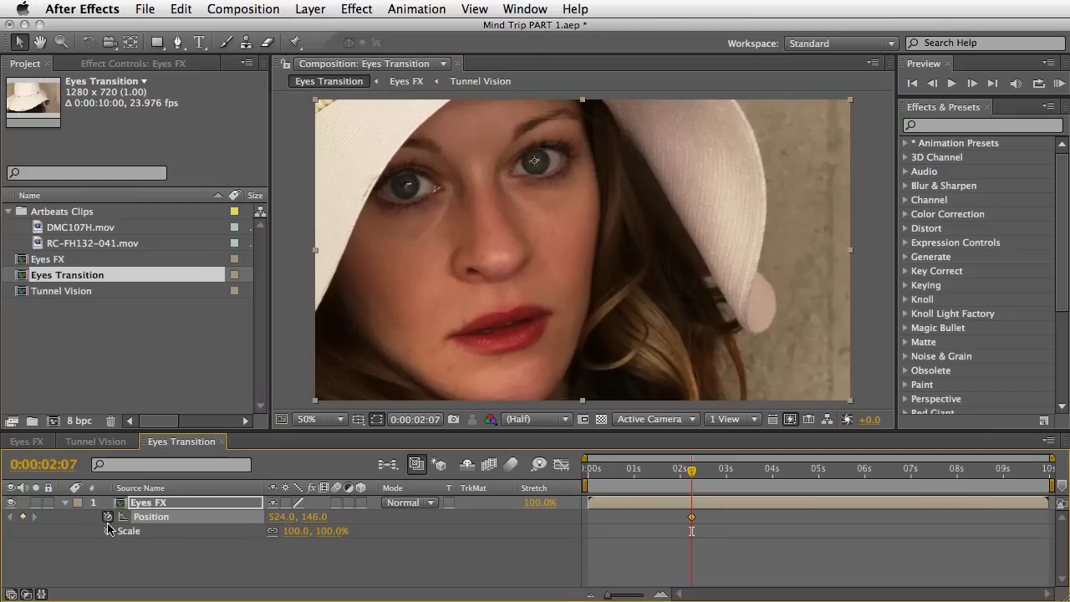
{"action": "left_click", "coordinate": [108, 531]}
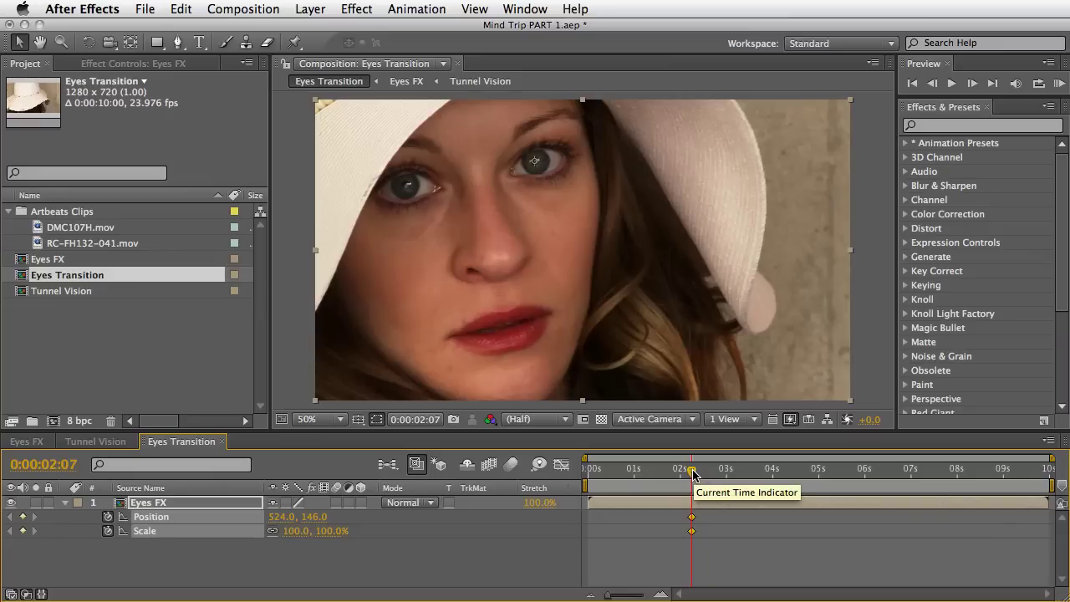
Step: At 0:00:03:05, scale the Eyes FX layer to 2163% and position it at about 550, 272 so the tunnel fills the frame
{"action": "left_click_drag", "start_coordinate": [694, 474], "coordinate": [708, 474]}
{"action": "left_click_drag", "start_coordinate": [717, 473], "coordinate": [733, 473]}
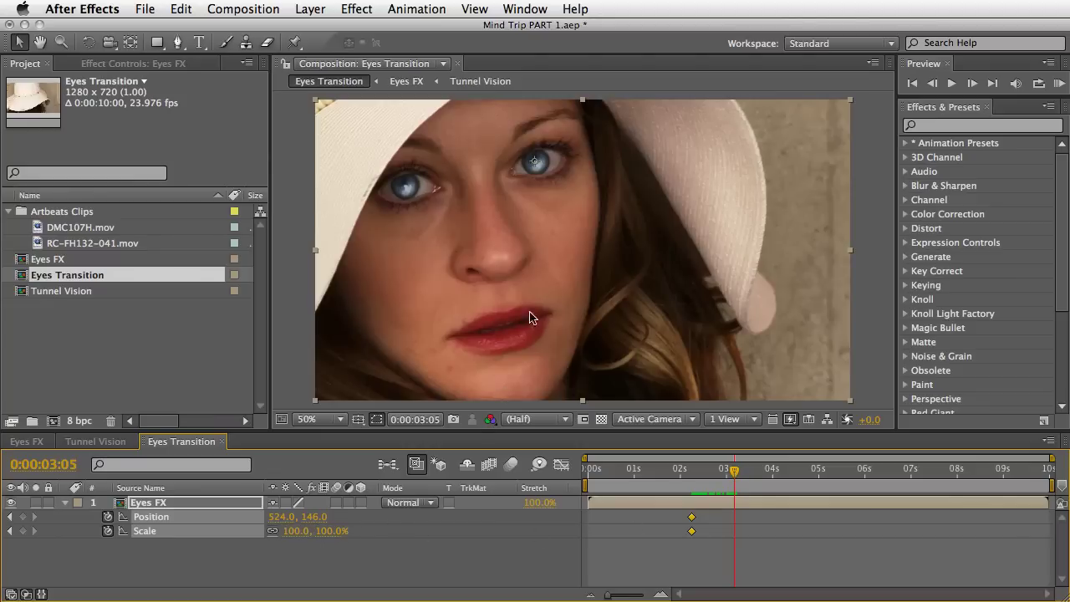
{"action": "key", "text": "F2"}
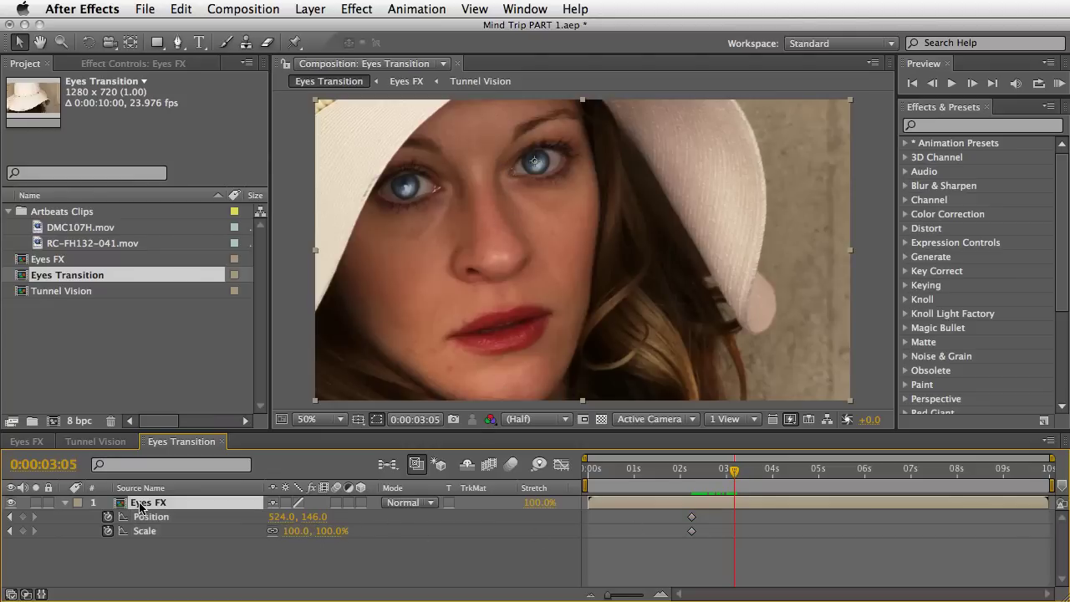
{"action": "left_click_drag", "start_coordinate": [328, 539], "coordinate": [579, 533]}
{"action": "left_click_drag", "start_coordinate": [575, 219], "coordinate": [587, 277]}
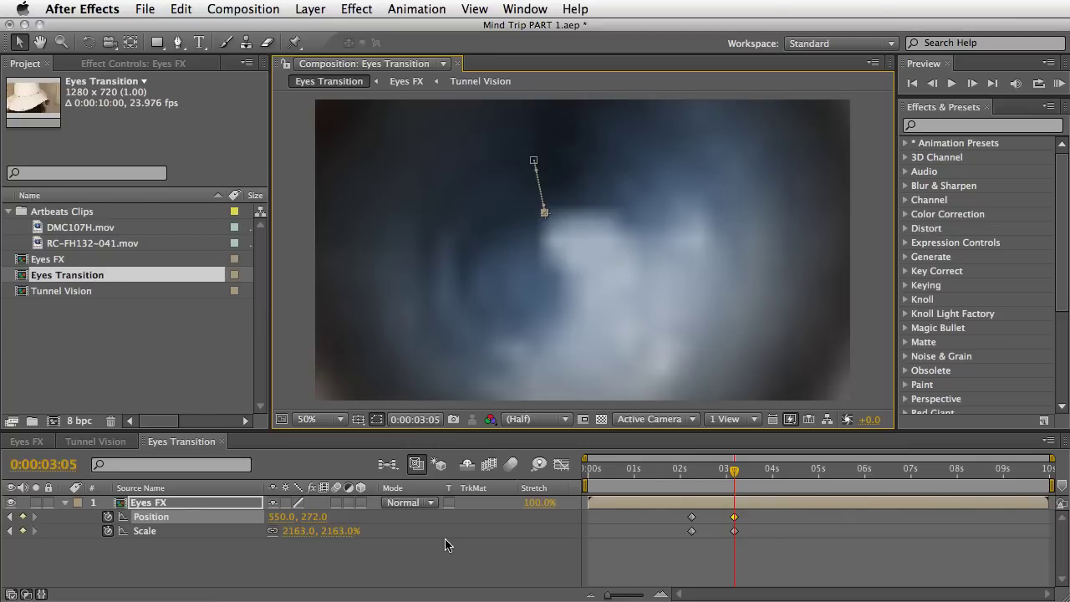
Step: Check the nested Eyes FX composition, return to Eyes Transition and enable Collapse Transformations for the Eyes FX layer
{"action": "double_click", "coordinate": [159, 503]}
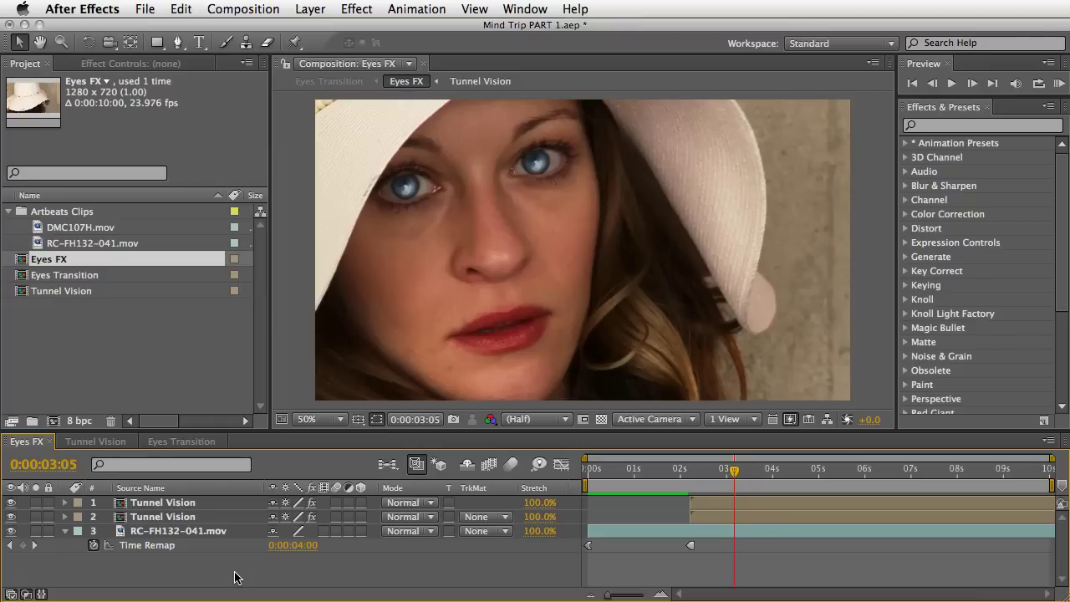
{"action": "left_click", "coordinate": [198, 449]}
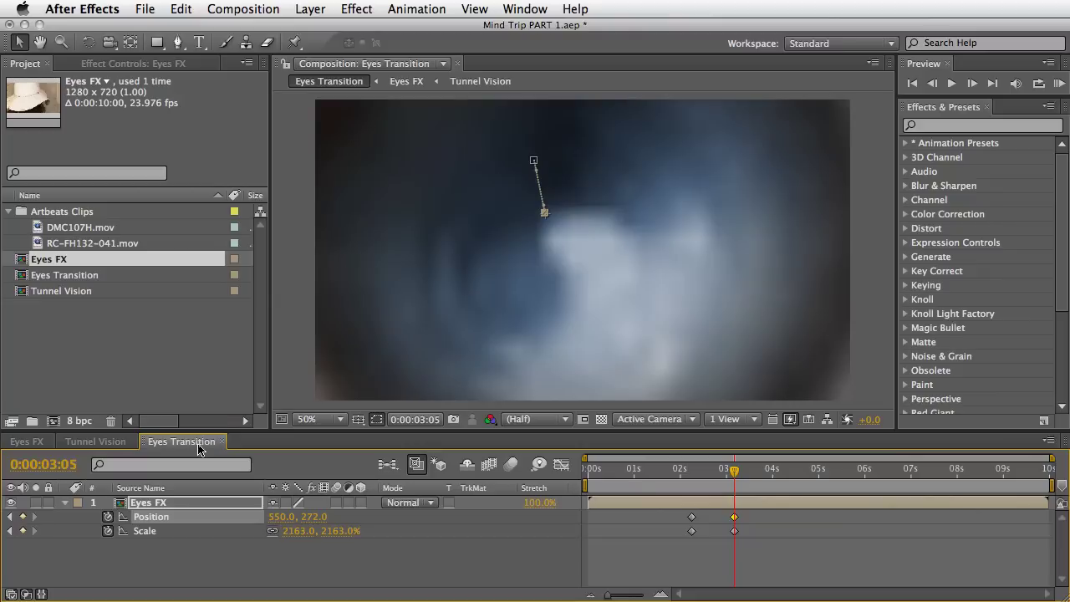
{"action": "left_click", "coordinate": [285, 502]}
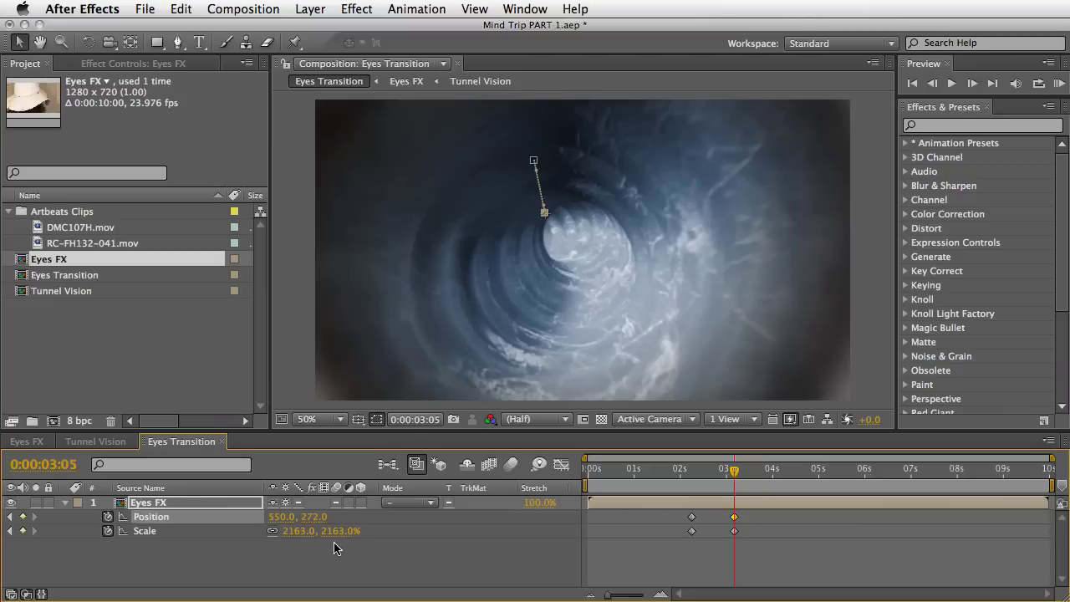
Step: At 0:00:03:05, set the Eyes FX layer's scale to 2449% and position to about 540, 276, and preview the zoom into the eye
{"action": "left_click_drag", "start_coordinate": [339, 531], "coordinate": [527, 503]}
{"action": "left_click_drag", "start_coordinate": [597, 269], "coordinate": [593, 274]}
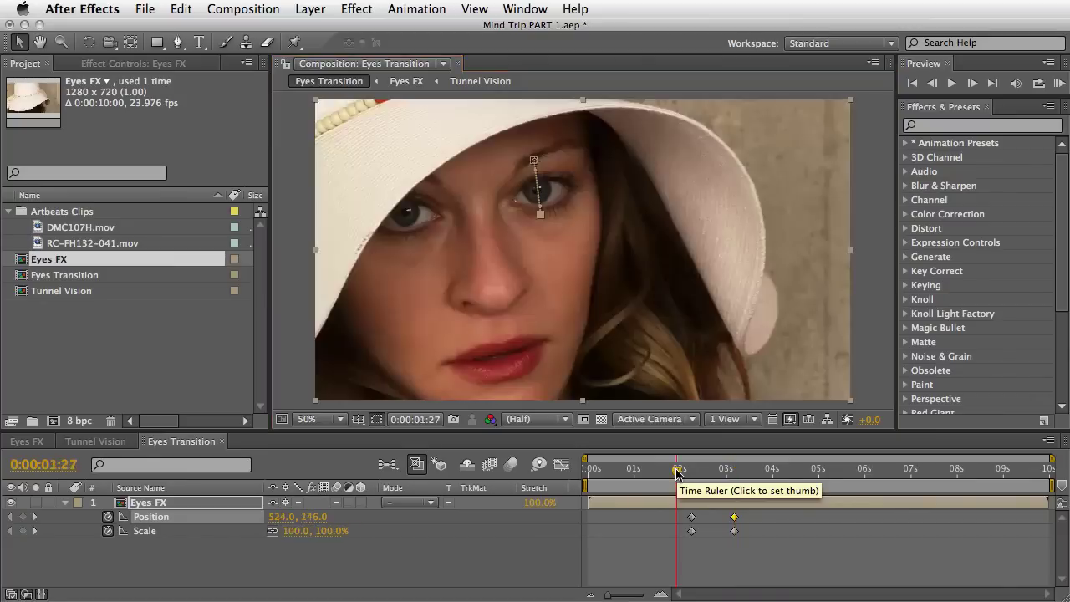
{"action": "left_click", "coordinate": [684, 471]}
{"action": "left_click_drag", "start_coordinate": [686, 473], "coordinate": [724, 474]}
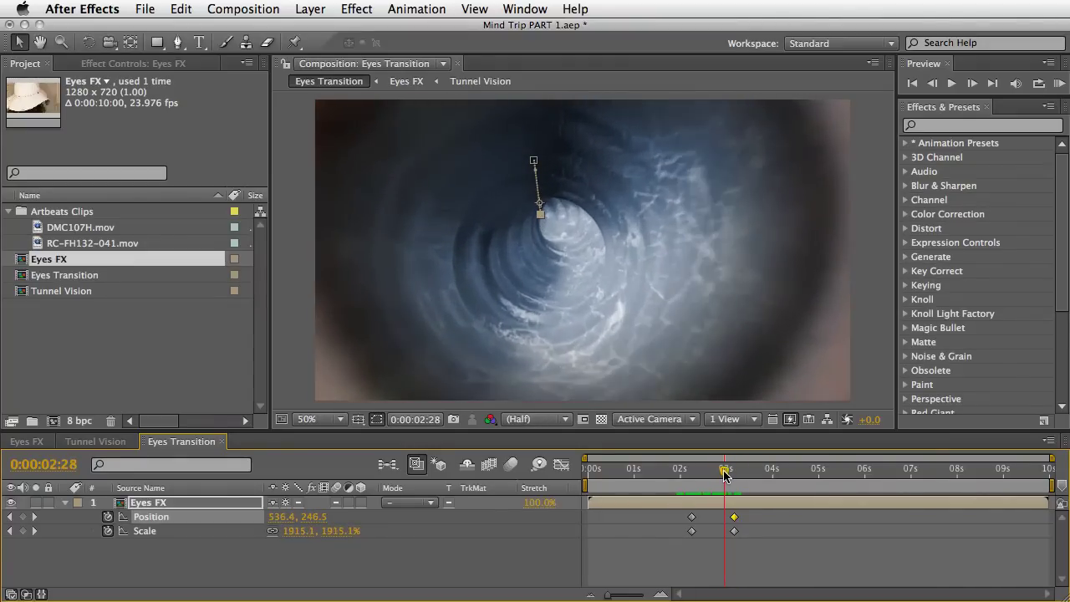
Step: Apply the Radial Blur effect to the Eyes FX layer and set its type to Zoom
{"action": "left_click", "coordinate": [953, 125]}
{"action": "type", "text": "radial"}
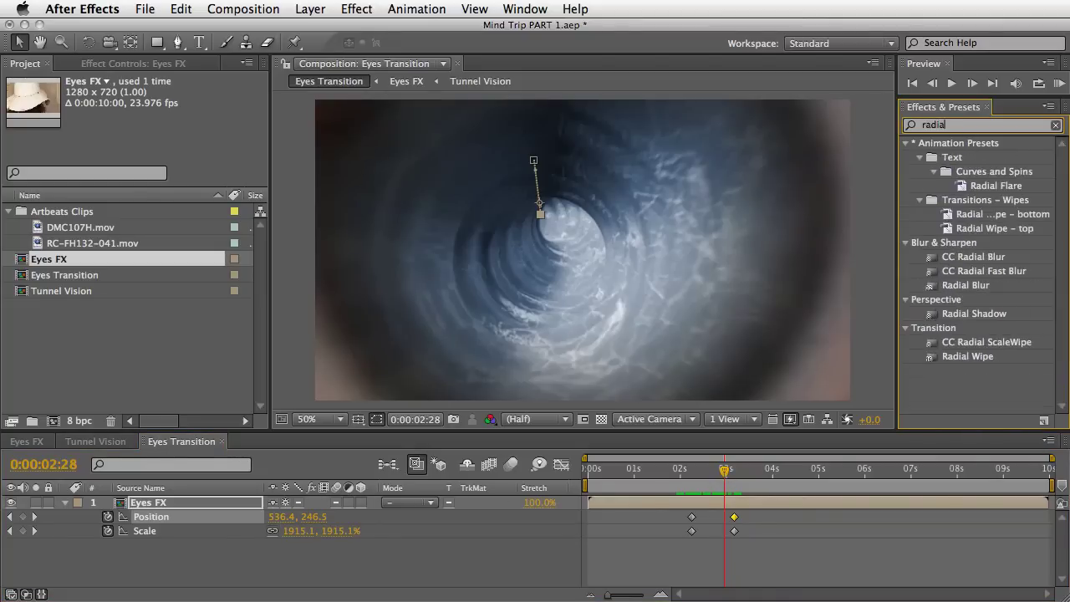
{"action": "left_click_drag", "start_coordinate": [961, 285], "coordinate": [858, 501]}
{"action": "left_click", "coordinate": [152, 298]}
{"action": "left_click", "coordinate": [153, 313]}
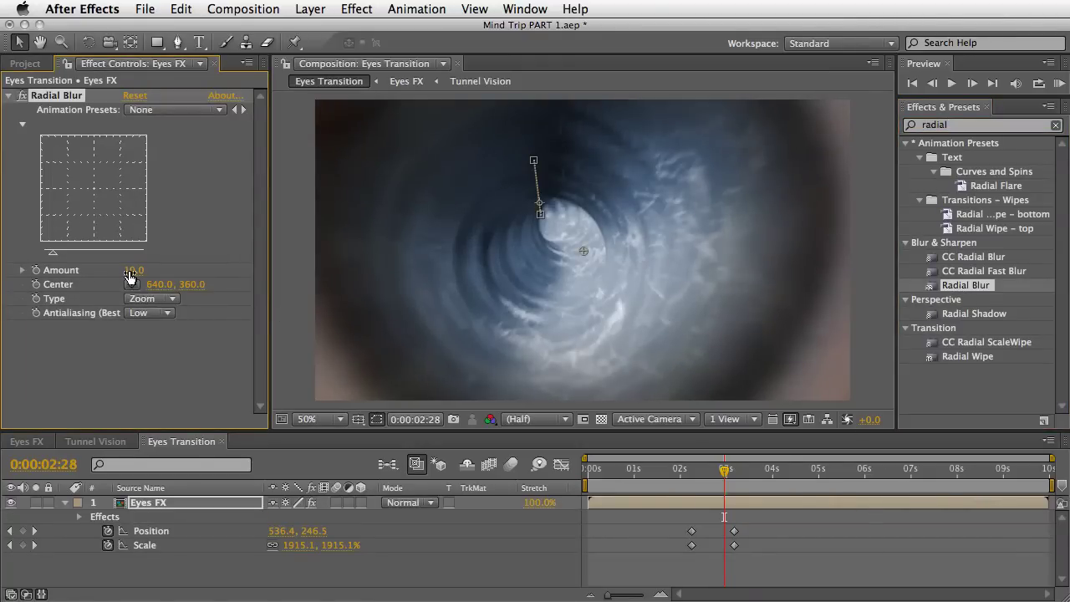
Step: At 0:00:02:28, keyframe the Radial Blur with an amount of 0 and its center at about 580, 296 in the tunnel's opening
{"action": "left_click", "coordinate": [154, 271]}
{"action": "type", "text": "0"}
{"action": "key", "text": "Return"}
{"action": "left_click", "coordinate": [35, 270]}
{"action": "left_click", "coordinate": [34, 284]}
{"action": "left_click", "coordinate": [131, 284]}
{"action": "left_click", "coordinate": [558, 223]}
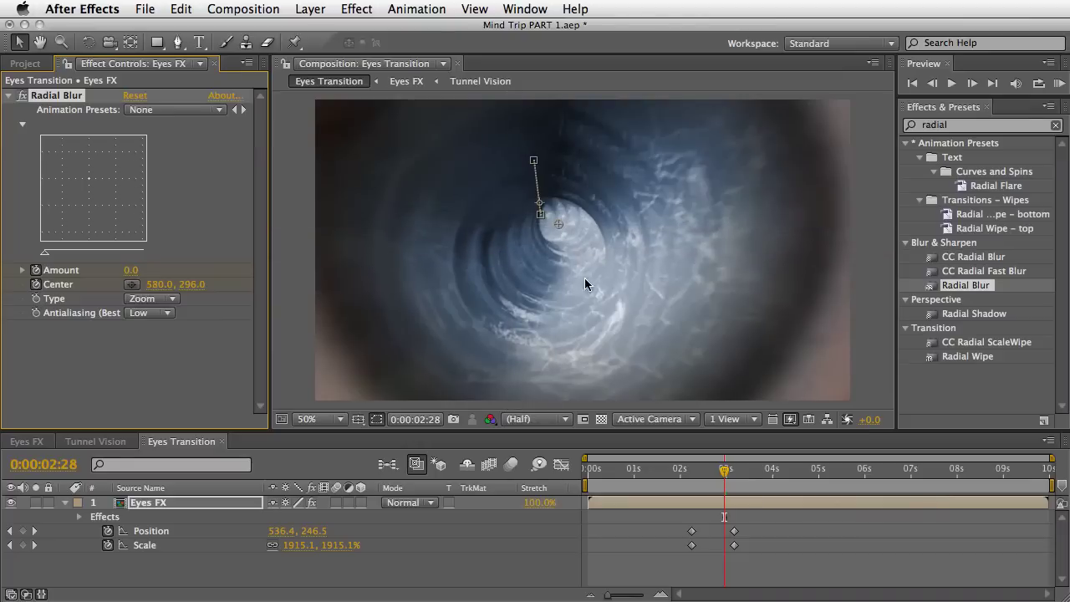
Step: At 0:00:03:11, set the Radial Blur amount to 20 and move its center to about 598, 324
{"action": "left_click", "coordinate": [725, 472]}
{"action": "left_click_drag", "start_coordinate": [725, 472], "coordinate": [743, 474]}
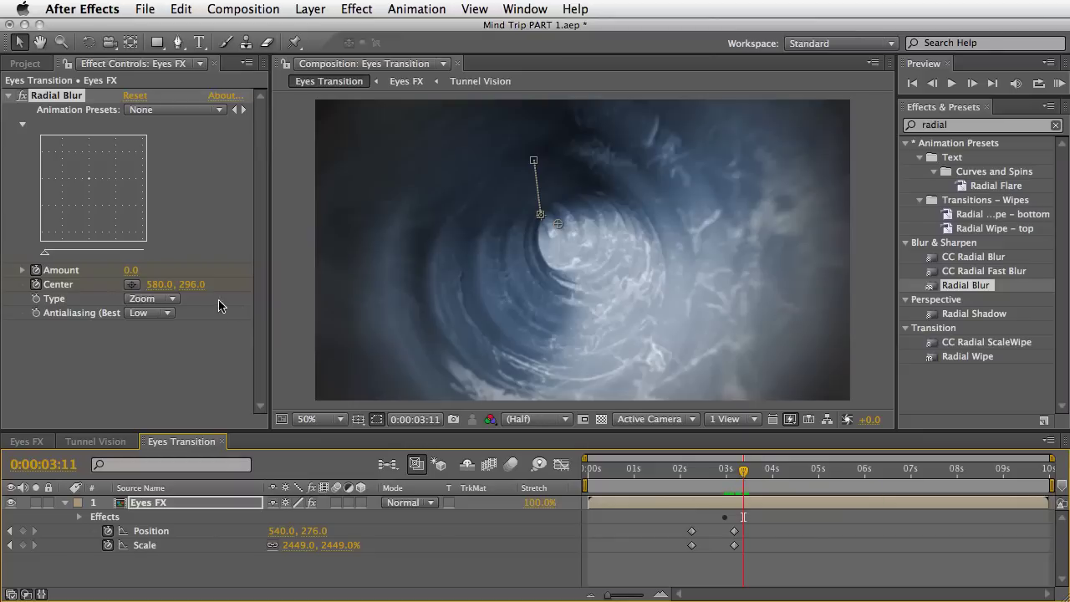
{"action": "left_click", "coordinate": [132, 271]}
{"action": "type", "text": "20"}
{"action": "key", "text": "Return"}
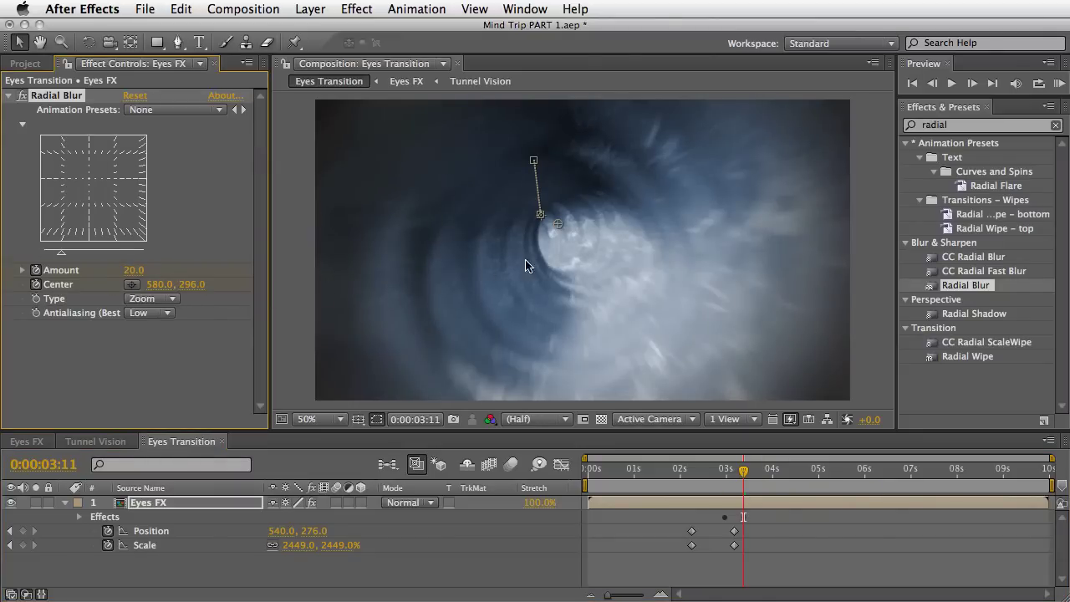
{"action": "left_click_drag", "start_coordinate": [557, 224], "coordinate": [565, 236]}
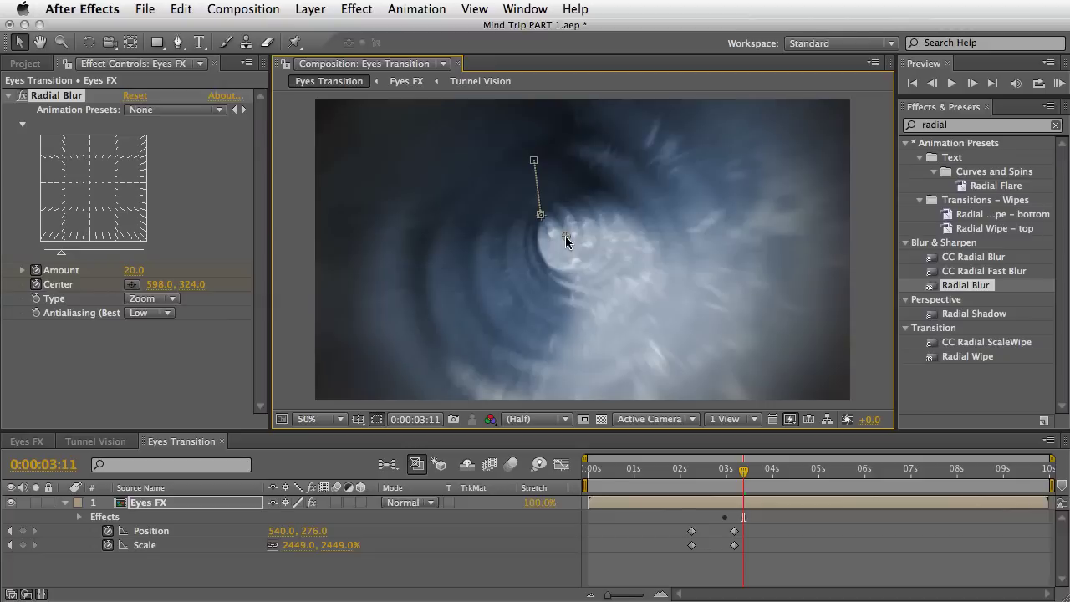
Step: At 0:00:03:26, set the Radial Blur amount to 10
{"action": "left_click_drag", "start_coordinate": [742, 475], "coordinate": [767, 475]}
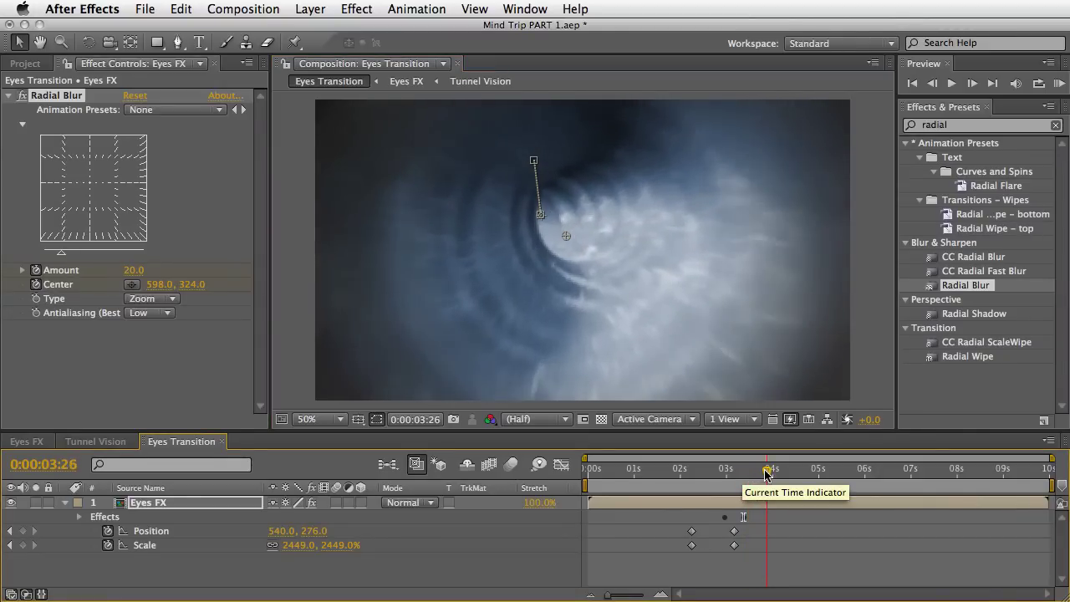
{"action": "left_click", "coordinate": [137, 272]}
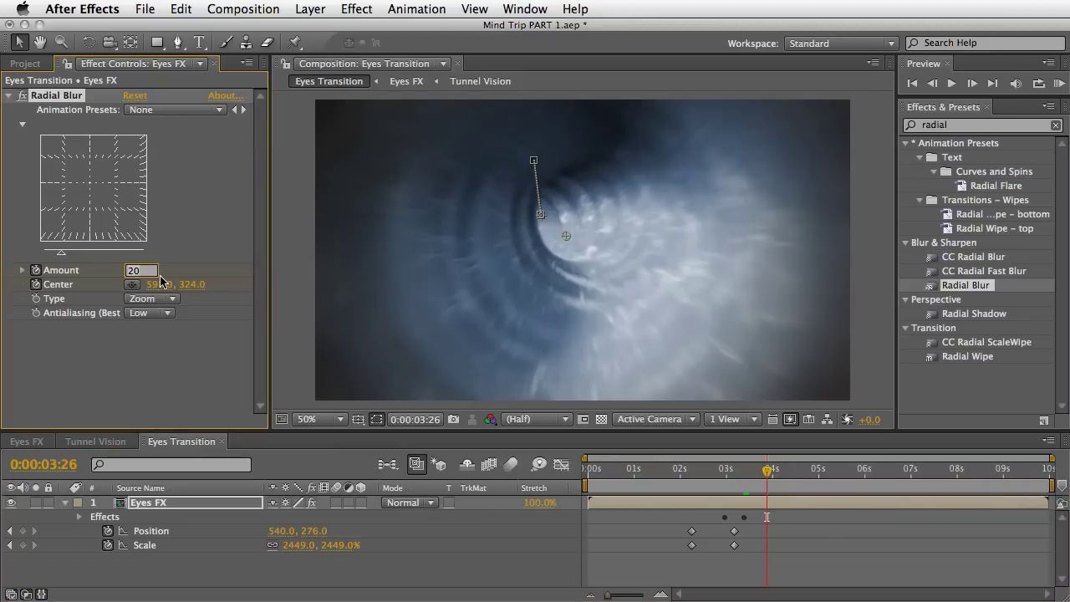
{"action": "type", "text": "10"}
{"action": "key", "text": "Return"}
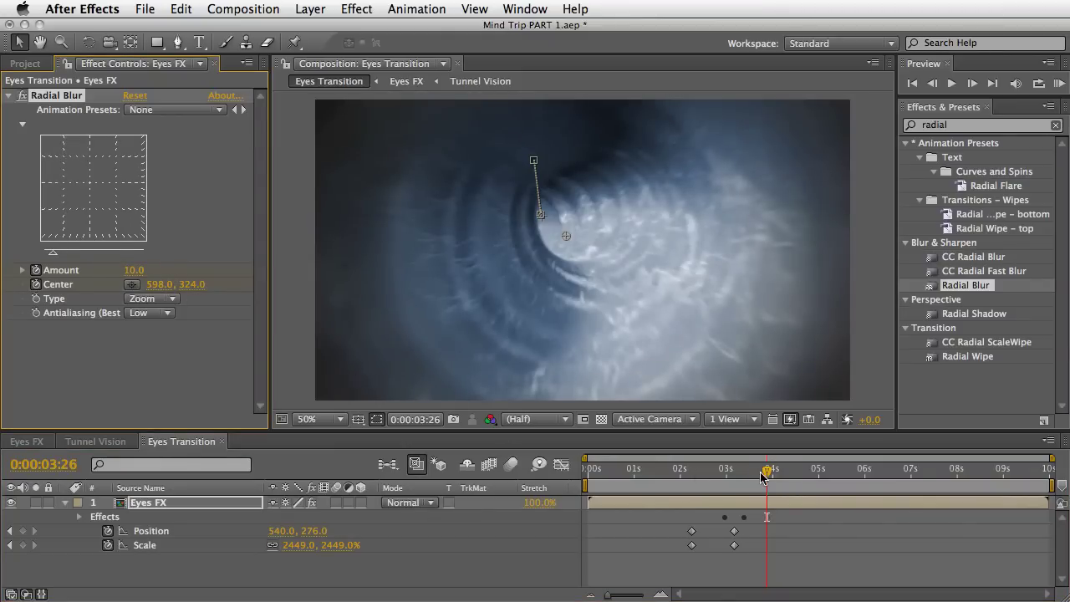
Step: Reveal all animated properties of the Eyes FX layer and apply Easy Ease to all their keyframes
{"action": "left_click", "coordinate": [148, 504]}
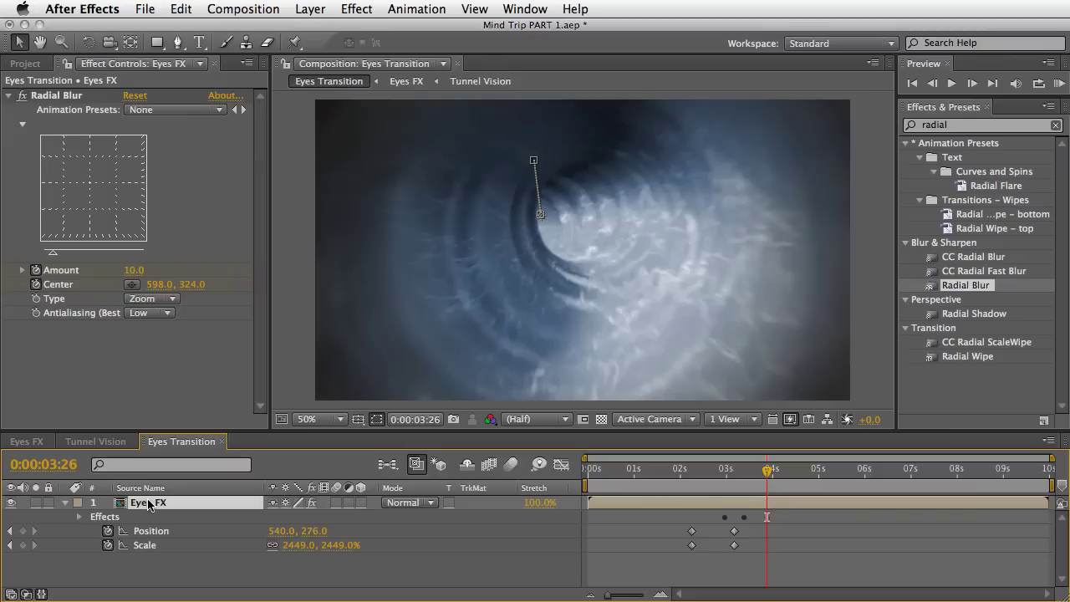
{"action": "key", "text": "u"}
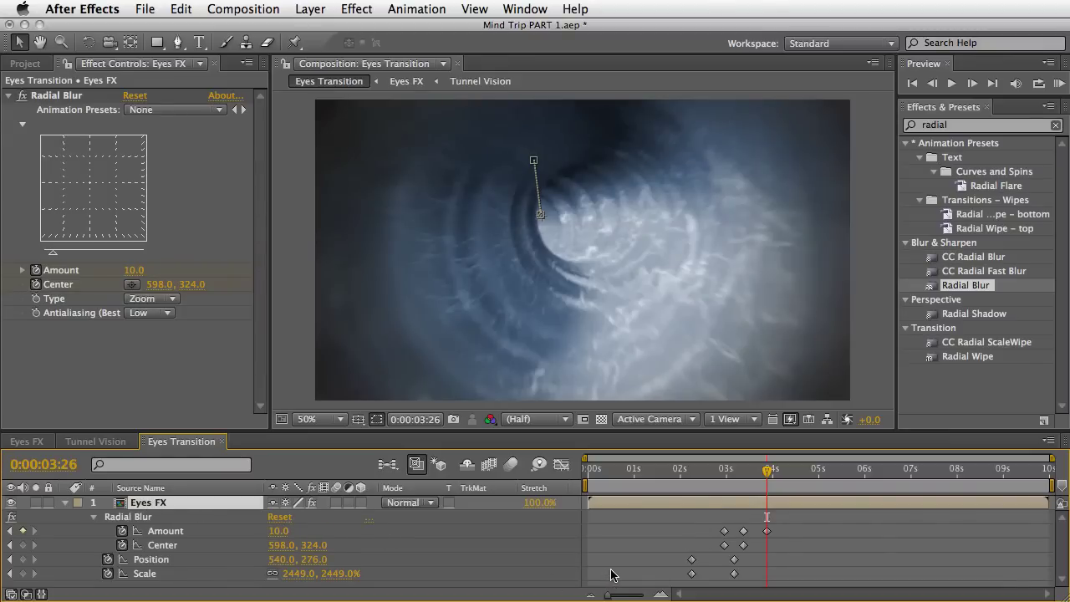
{"action": "left_click_drag", "start_coordinate": [788, 519], "coordinate": [681, 585]}
{"action": "key", "text": "F9"}
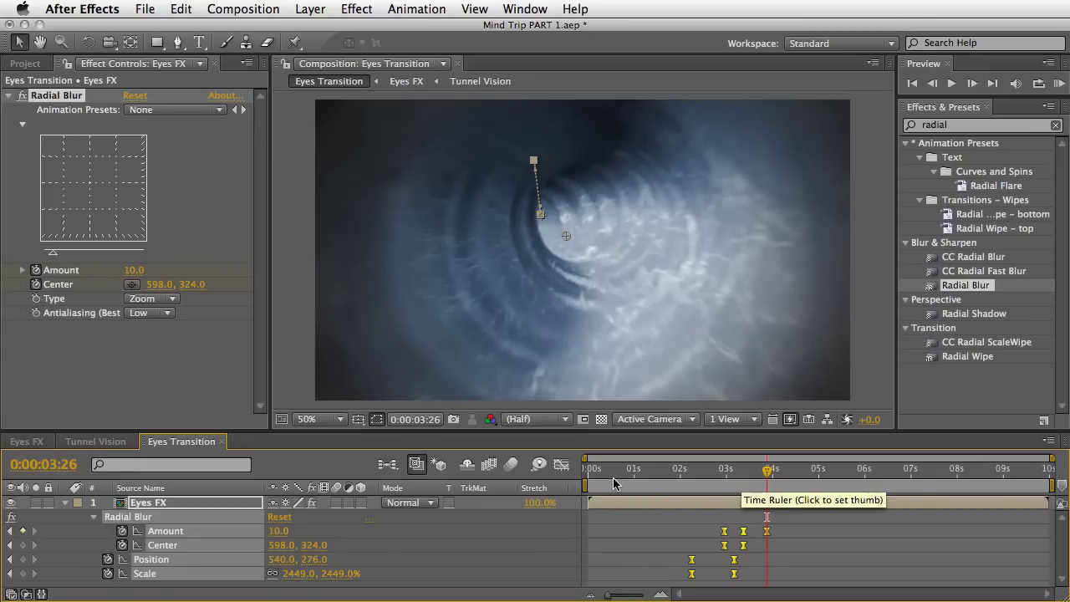
Step: Review the start of the animation, go to 0:00:02:20 and try motion blur on the Eyes FX layer
{"action": "left_click", "coordinate": [588, 475]}
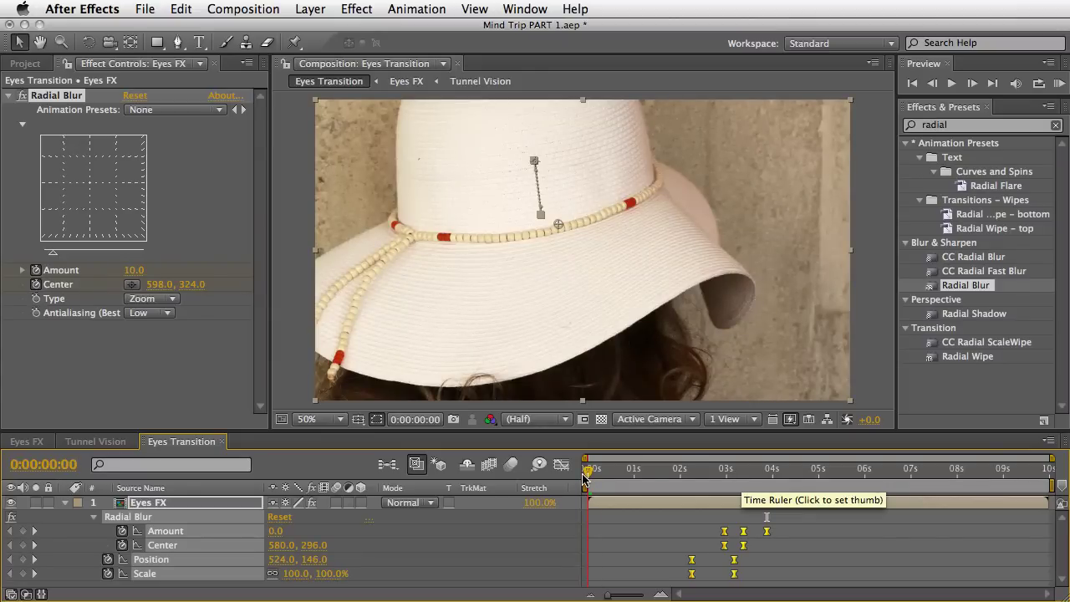
{"action": "left_click", "coordinate": [710, 474]}
{"action": "left_click", "coordinate": [336, 502]}
{"action": "left_click", "coordinate": [506, 464]}
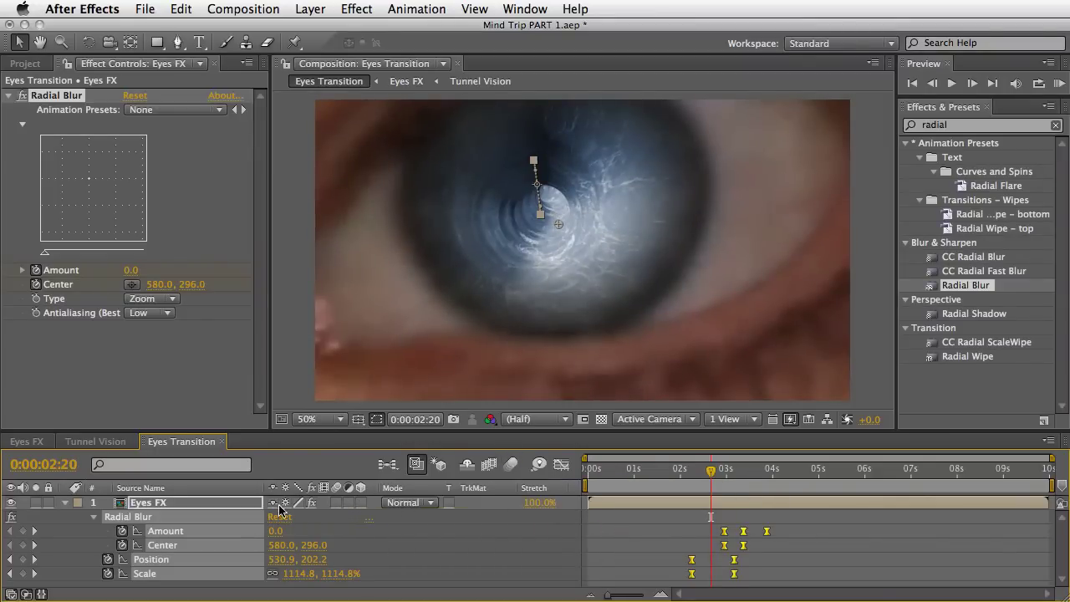
Step: Collapse the Eyes FX layer's properties and add a new adjustment layer above it
{"action": "left_click", "coordinate": [65, 502]}
{"action": "left_click", "coordinate": [139, 534]}
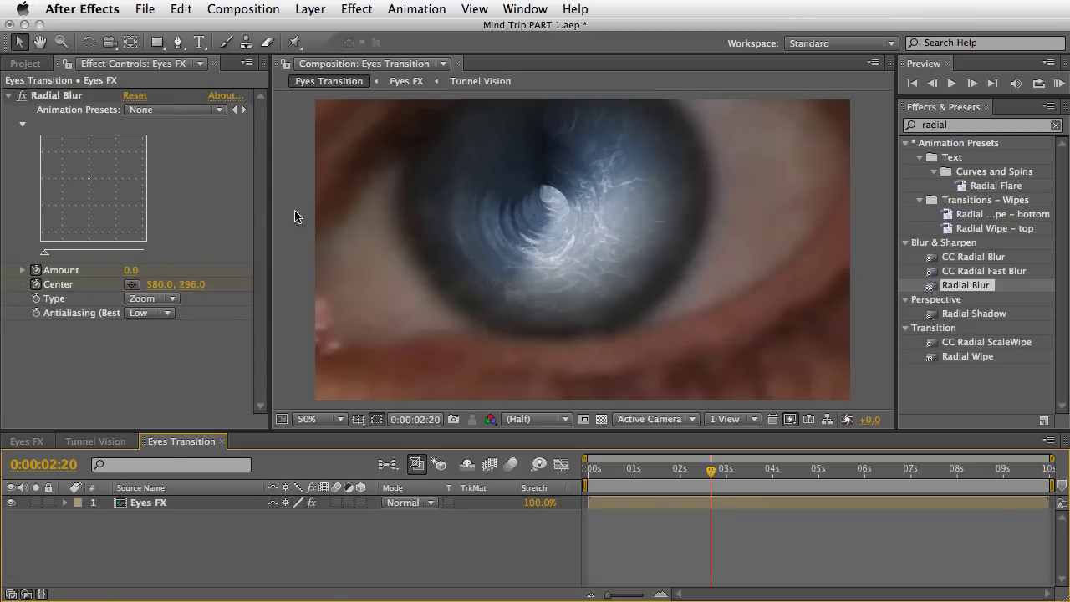
{"action": "left_click", "coordinate": [321, 9]}
{"action": "mouse_move", "coordinate": [325, 31]}
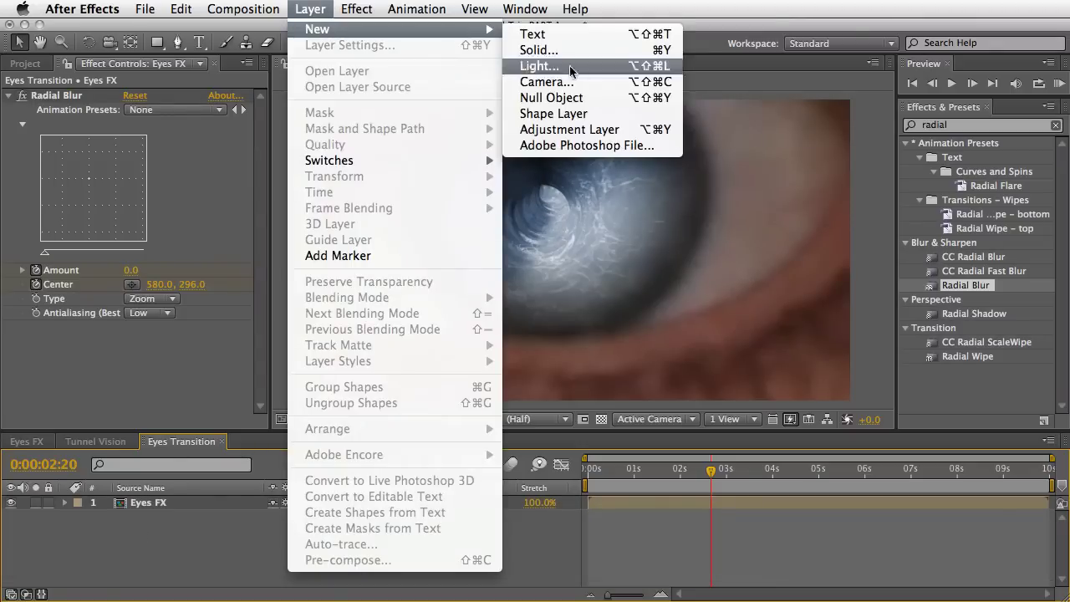
{"action": "left_click", "coordinate": [599, 130]}
Step: Apply the CC Force Motion Blur effect to the adjustment layer
{"action": "double_click", "coordinate": [960, 125]}
{"action": "type", "text": "cc for"}
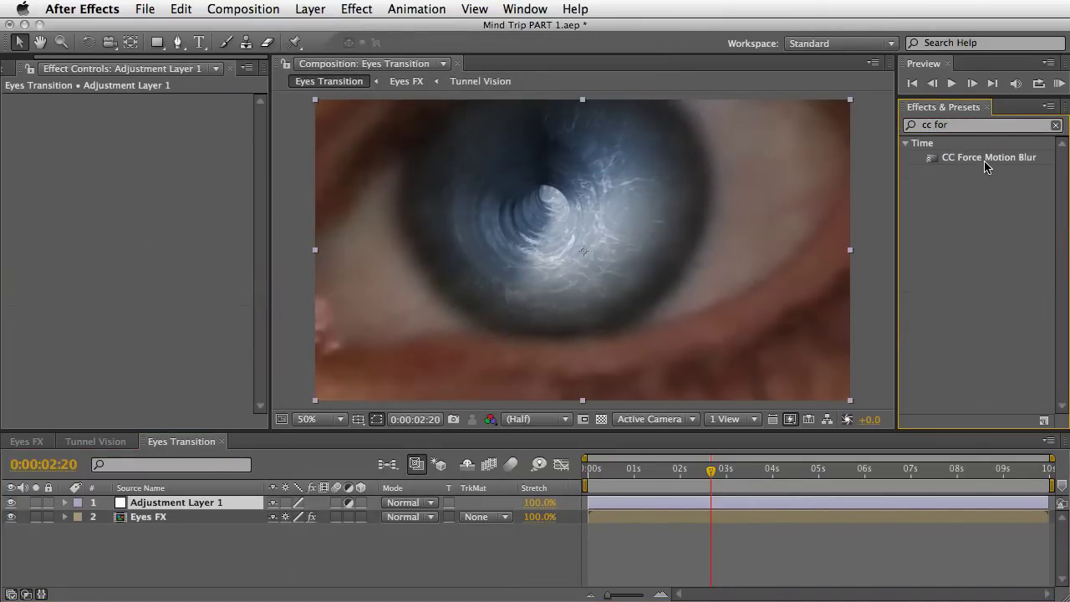
{"action": "left_click_drag", "start_coordinate": [986, 164], "coordinate": [207, 506]}
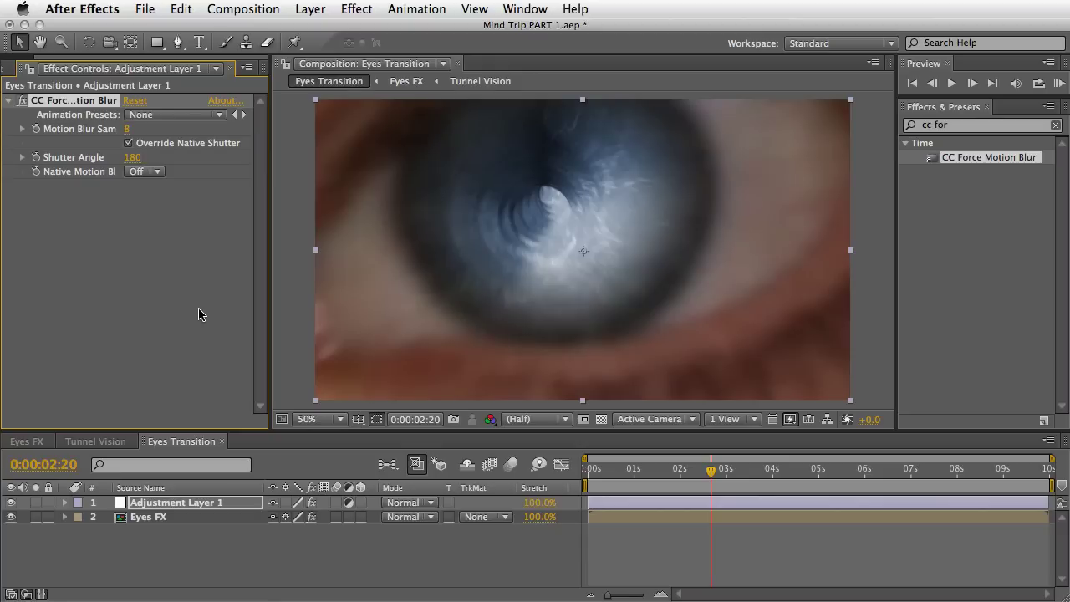
Step: Set the CC Force Motion Blur effect's motion blur samples to 16
{"action": "left_click", "coordinate": [128, 131]}
{"action": "type", "text": "16"}
{"action": "key", "text": "Return"}
Step: At 0:00:01:27, set the effect's Shutter Angle to 0 and start keyframing it
{"action": "left_click", "coordinate": [674, 471]}
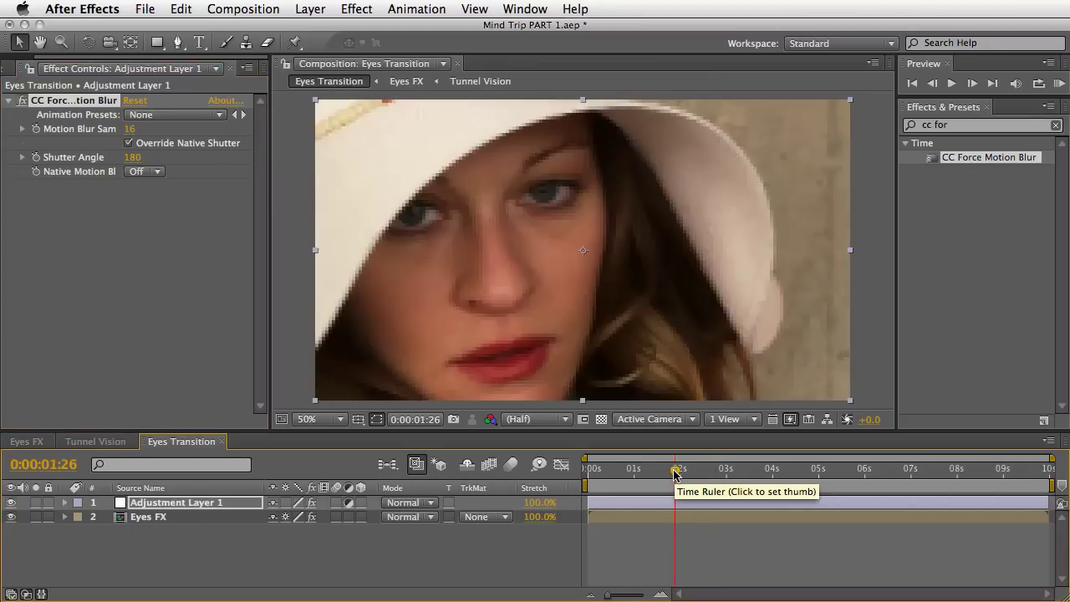
{"action": "left_click", "coordinate": [676, 471]}
{"action": "left_click", "coordinate": [133, 157]}
{"action": "type", "text": "0"}
{"action": "key", "text": "Return"}
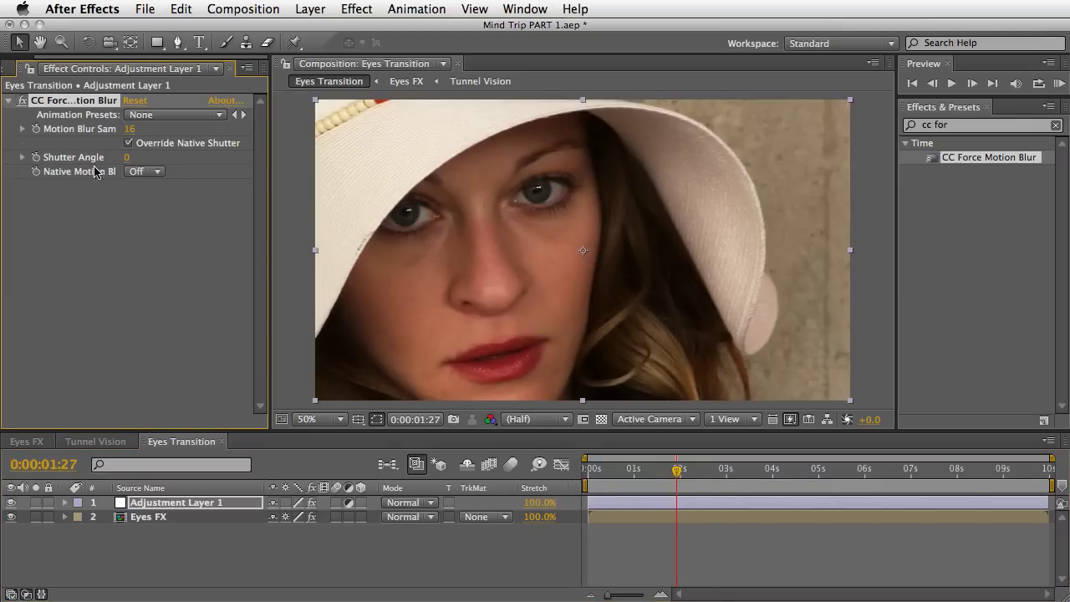
{"action": "left_click", "coordinate": [36, 158]}
Step: Keyframe the Shutter Angle at 720 at 0:00:02:07 and reveal the adjustment layer's animated properties
{"action": "left_click_drag", "start_coordinate": [678, 474], "coordinate": [693, 474]}
{"action": "left_click", "coordinate": [127, 158]}
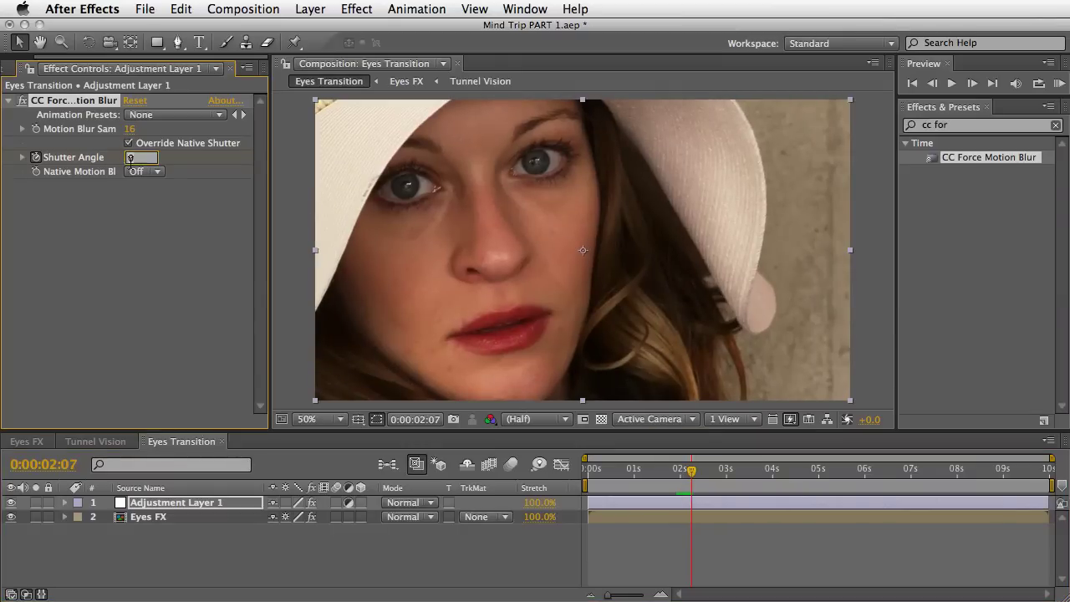
{"action": "type", "text": "720"}
{"action": "key", "text": "Return"}
{"action": "key", "text": "u"}
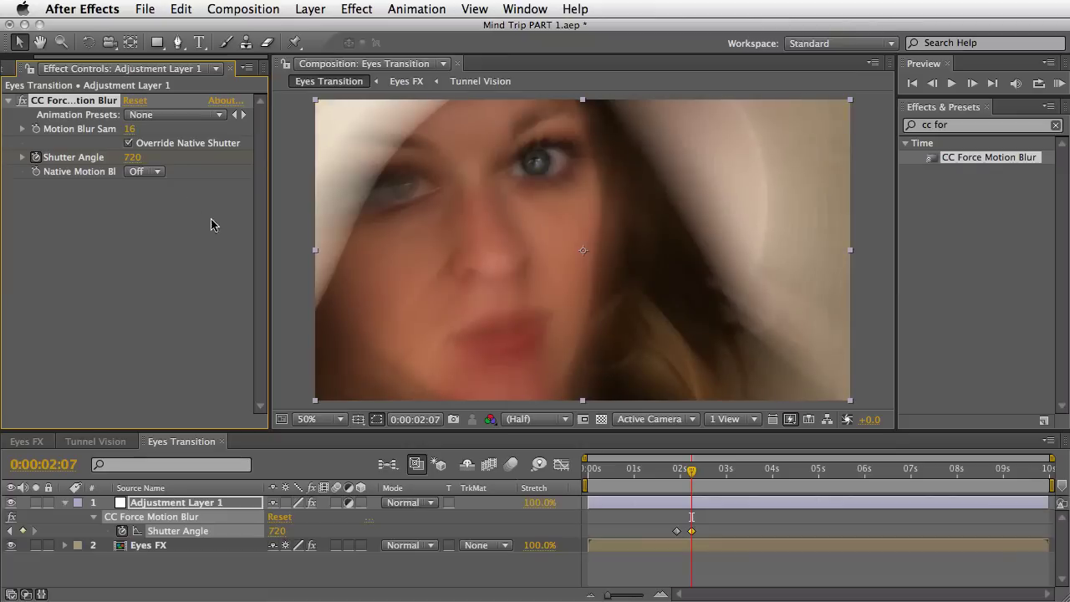
Step: Add a Shutter Angle keyframe holding 720 at 0:00:02:28, and set the value to 0 at 0:00:03:26
{"action": "left_click_drag", "start_coordinate": [691, 475], "coordinate": [725, 474]}
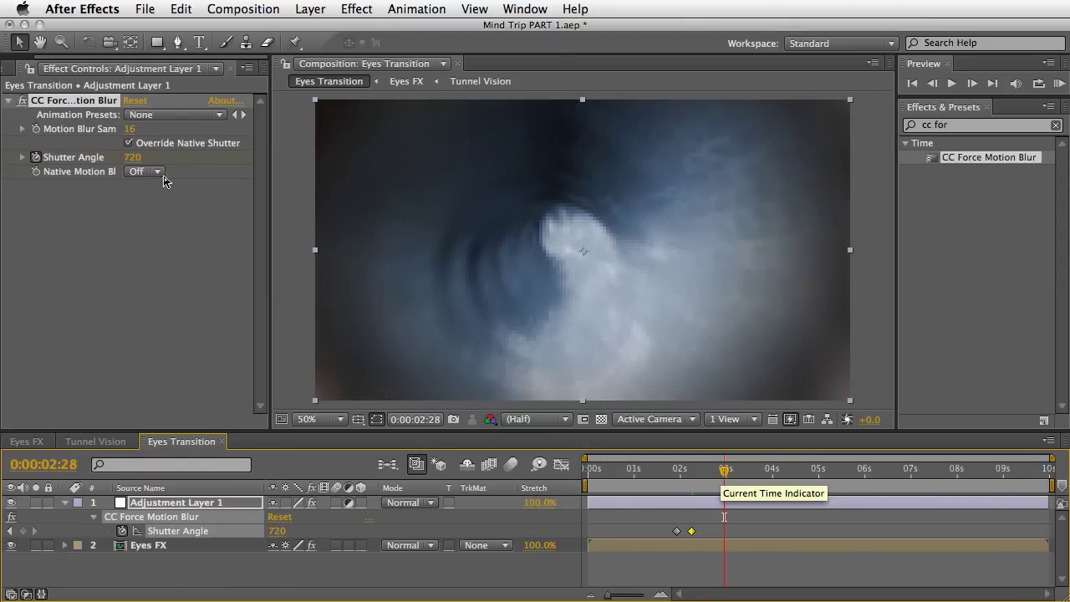
{"action": "left_click", "coordinate": [21, 531]}
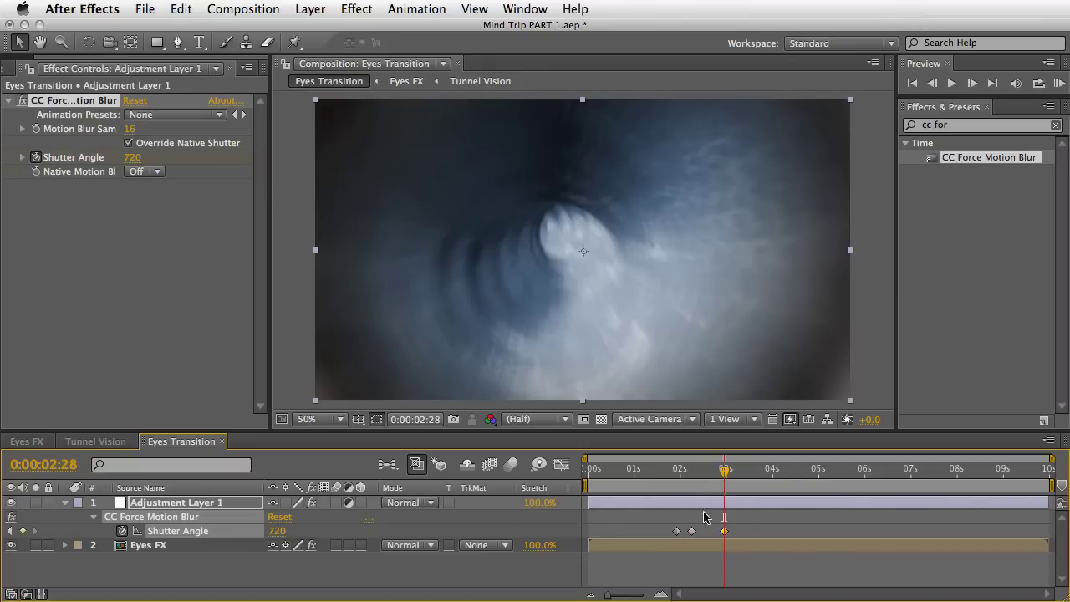
{"action": "left_click_drag", "start_coordinate": [725, 473], "coordinate": [767, 476]}
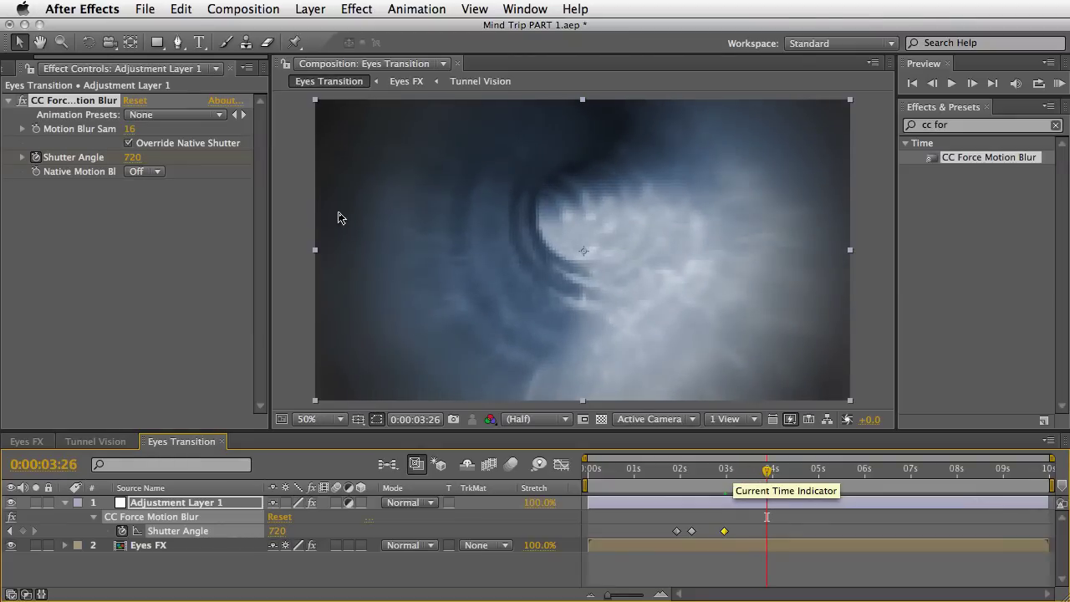
{"action": "left_click", "coordinate": [133, 158]}
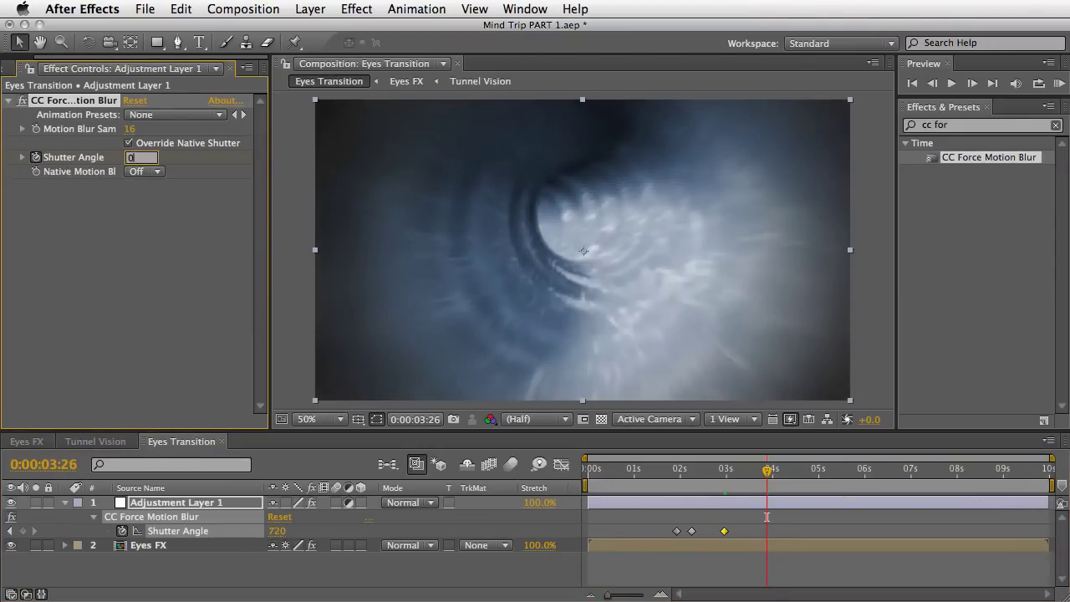
{"action": "type", "text": "0"}
{"action": "key", "text": "Return"}
Step: Check the blurred eye zoom around 0:00:02:10, return to 0:00:00:00 and enlarge the composition view for a full preview
{"action": "left_click", "coordinate": [678, 473]}
{"action": "left_click_drag", "start_coordinate": [679, 474], "coordinate": [695, 474]}
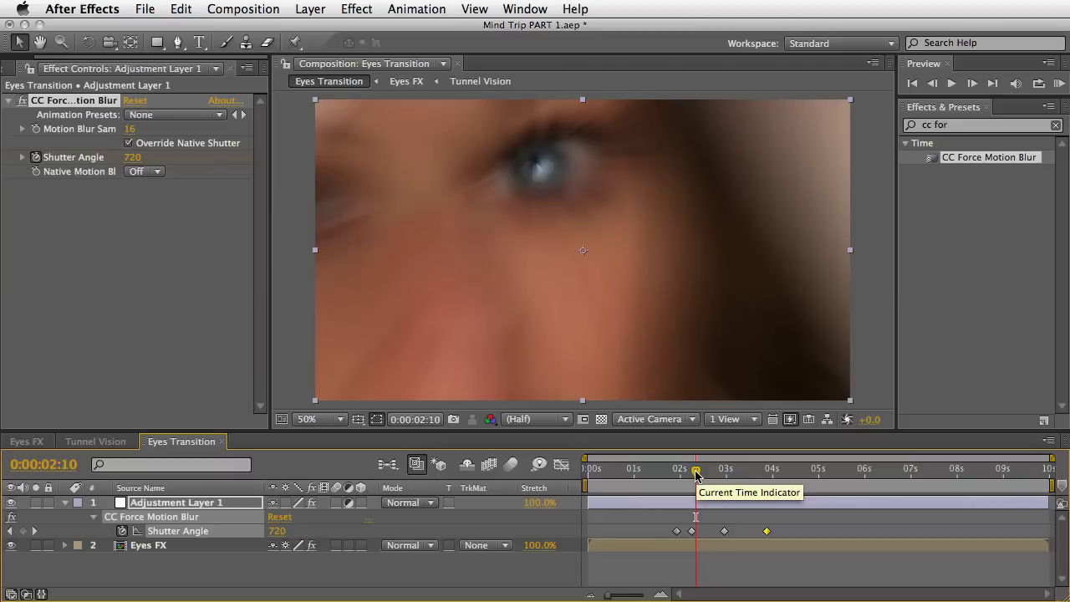
{"action": "left_click_drag", "start_coordinate": [695, 474], "coordinate": [556, 483]}
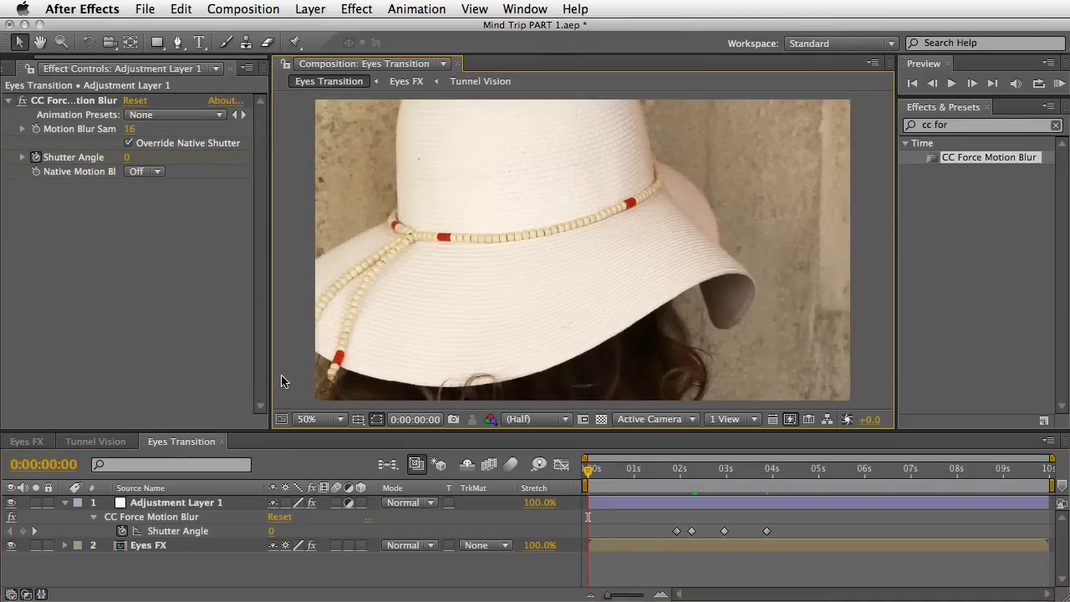
{"action": "key", "text": "grave"}
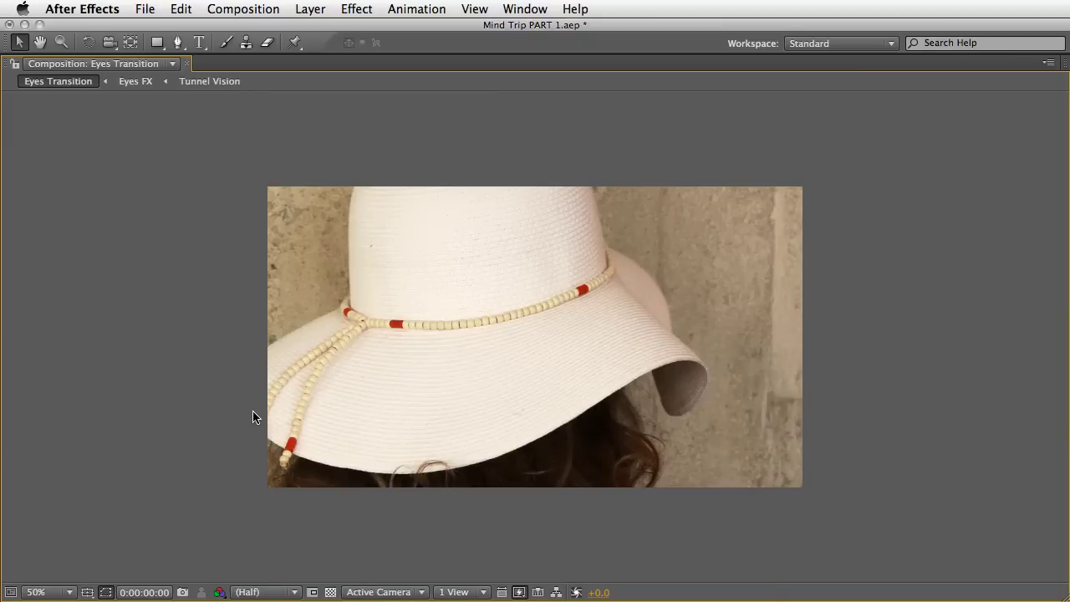
{"action": "key", "text": "slash"}
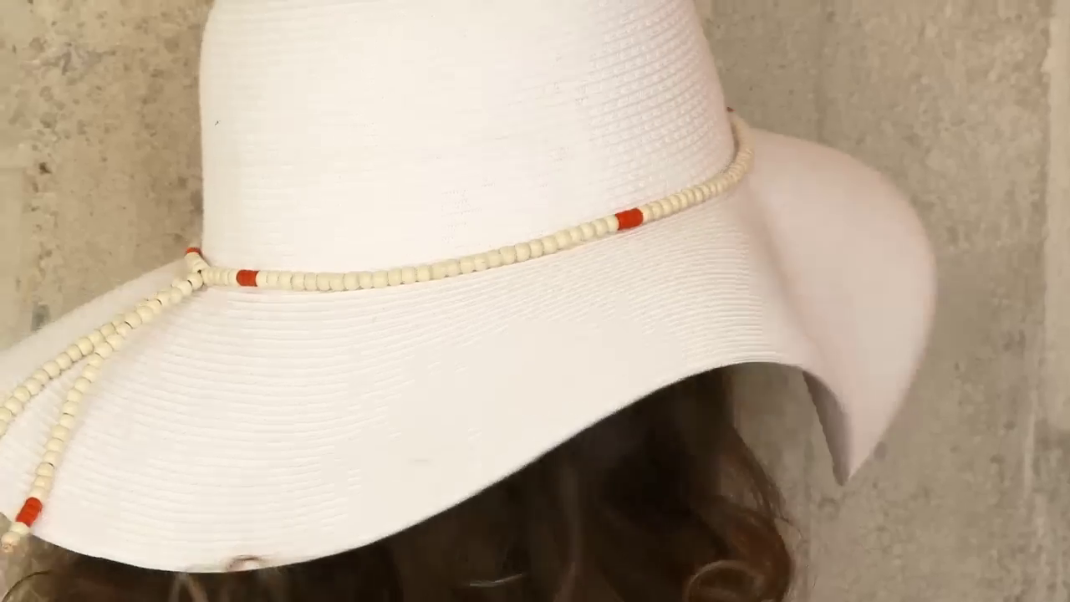